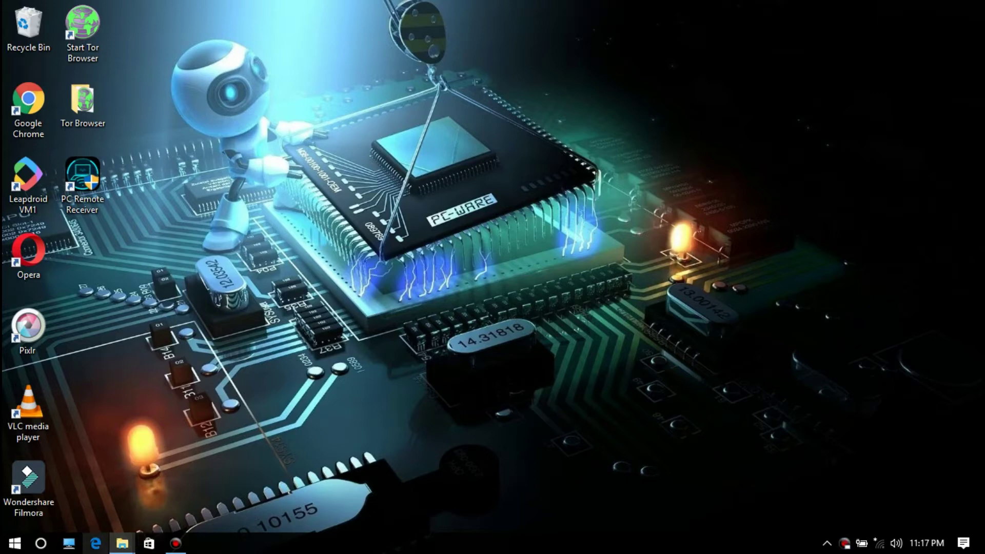
- From This PC, open PICTURES (Z:) and add a new 'New Text Document' text file there
{"action": "left_click", "coordinate": [69, 543]}
{"action": "double_click", "coordinate": [759, 308]}
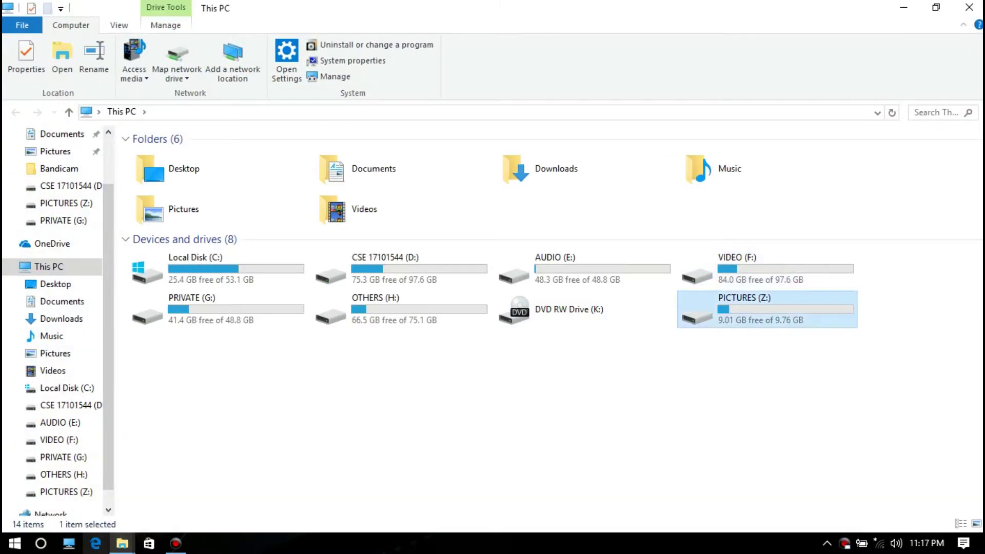
{"action": "right_click", "coordinate": [161, 231]}
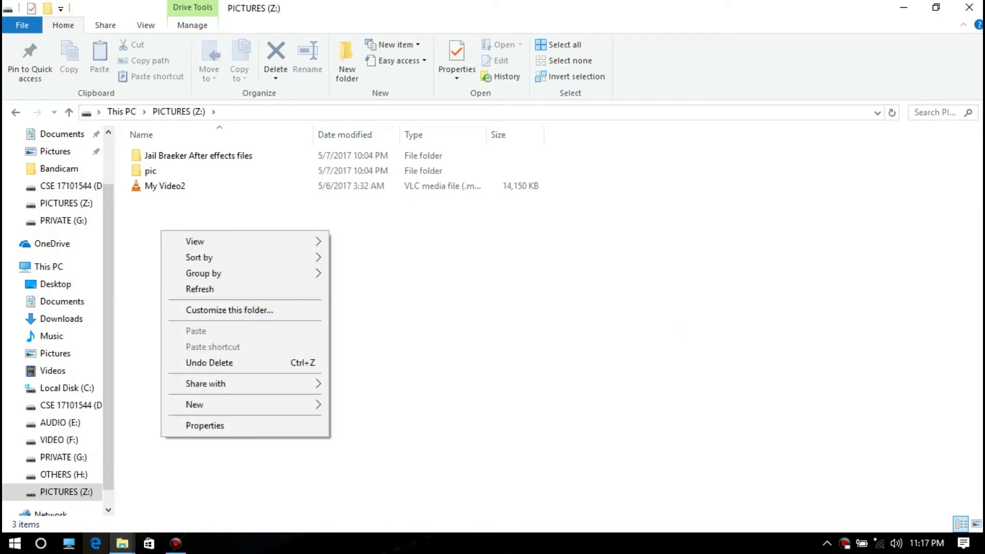
{"action": "mouse_move", "coordinate": [205, 404]}
{"action": "left_click", "coordinate": [380, 371]}
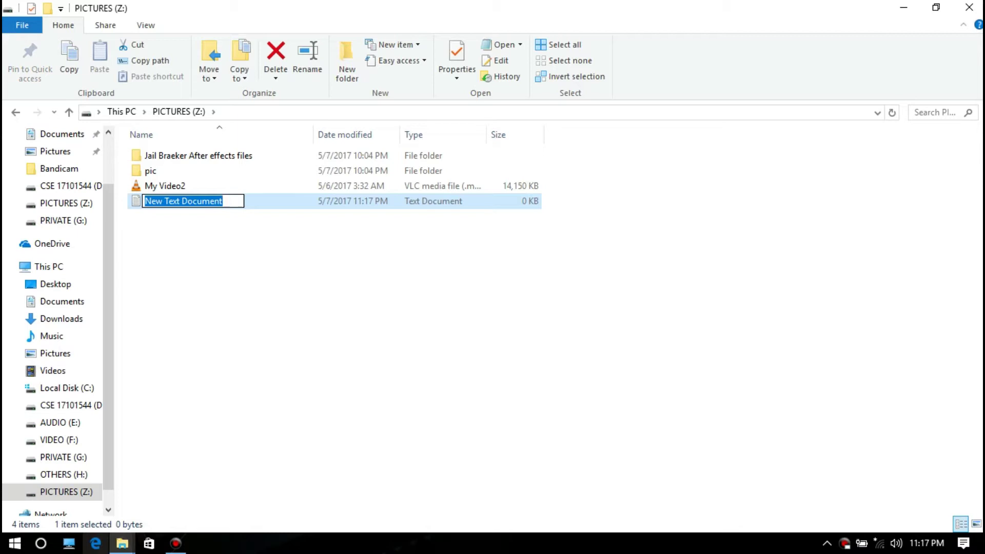
- Open the new document in a maximized Notepad and paste in the Folder Locker batch script
{"action": "key", "text": "Return"}
{"action": "key", "text": "Return"}
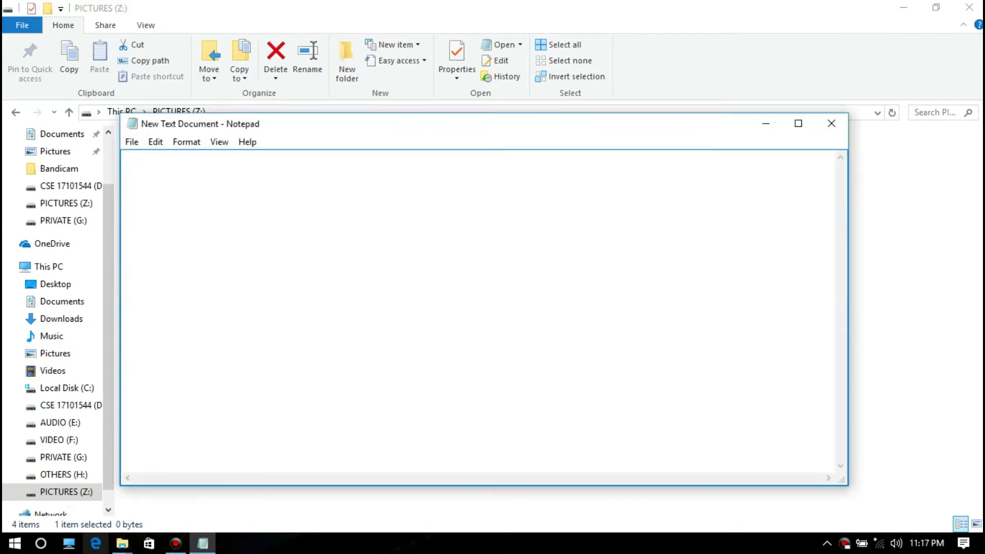
{"action": "key", "text": "super+Up"}
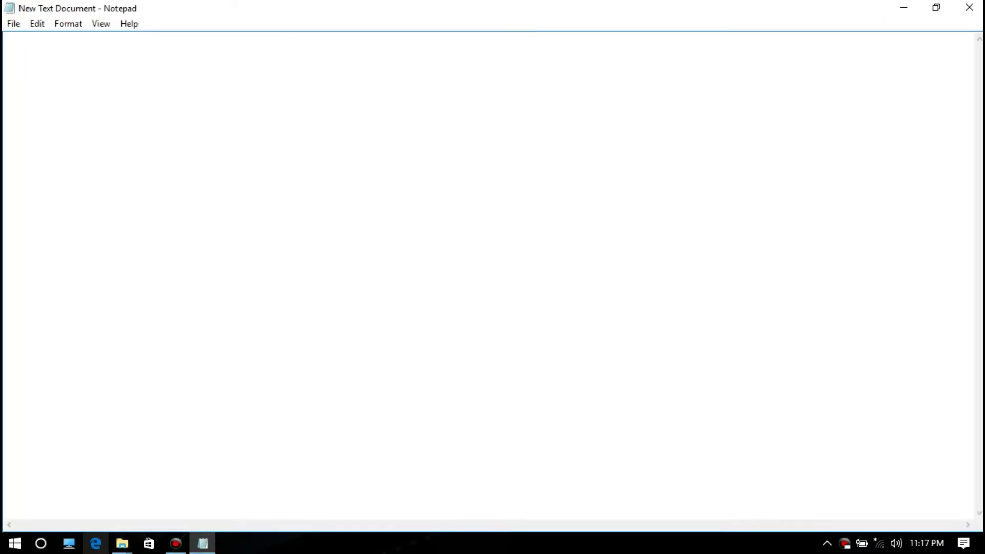
{"action": "key", "text": "ctrl+v"}
{"action": "scroll", "coordinate": [492, 274], "scroll_direction": "up", "scroll_amount": 15}
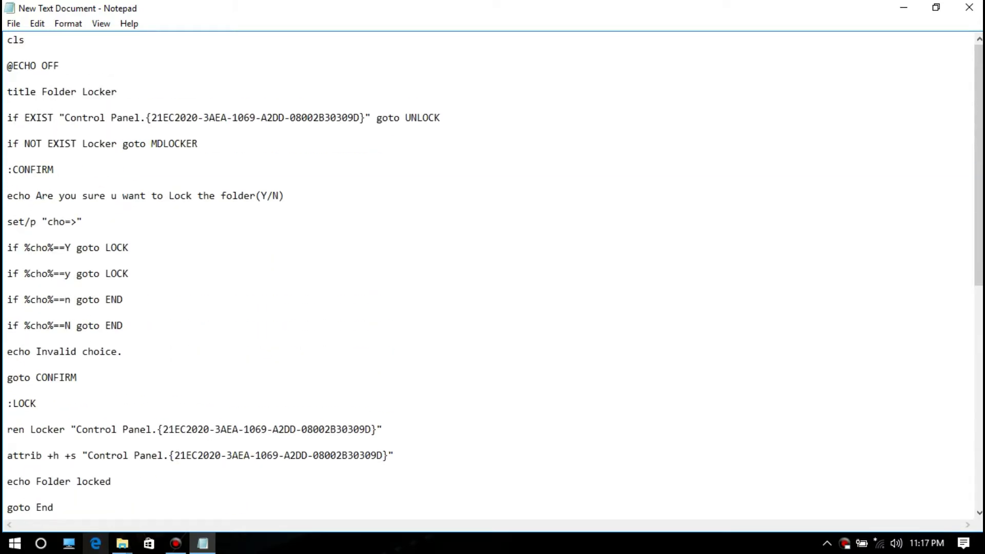
{"action": "scroll", "coordinate": [492, 274], "scroll_direction": "down", "scroll_amount": 4}
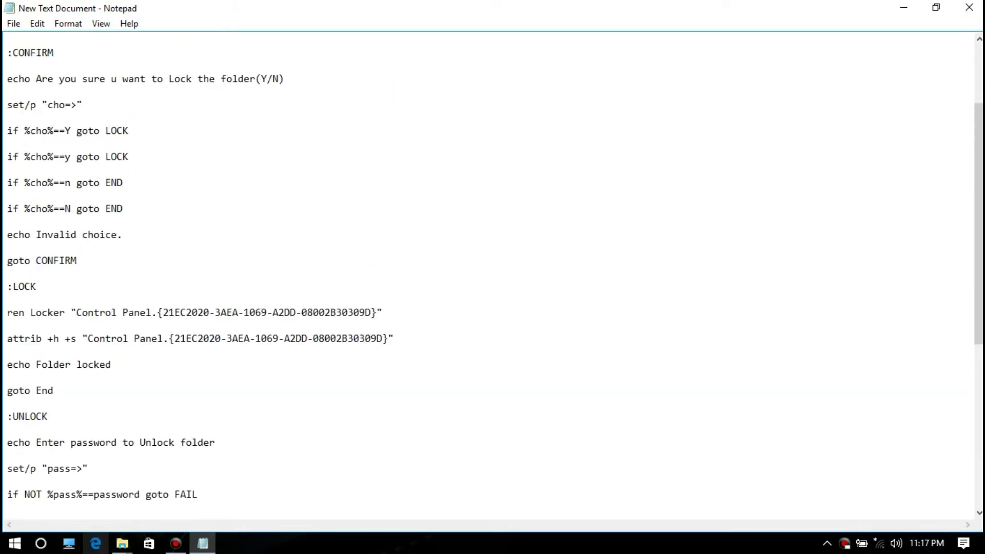
- Replace the script's default unlock password with a custom password
{"action": "left_click_drag", "start_coordinate": [198, 300], "coordinate": [7, 300]}
{"action": "left_click", "coordinate": [140, 300]}
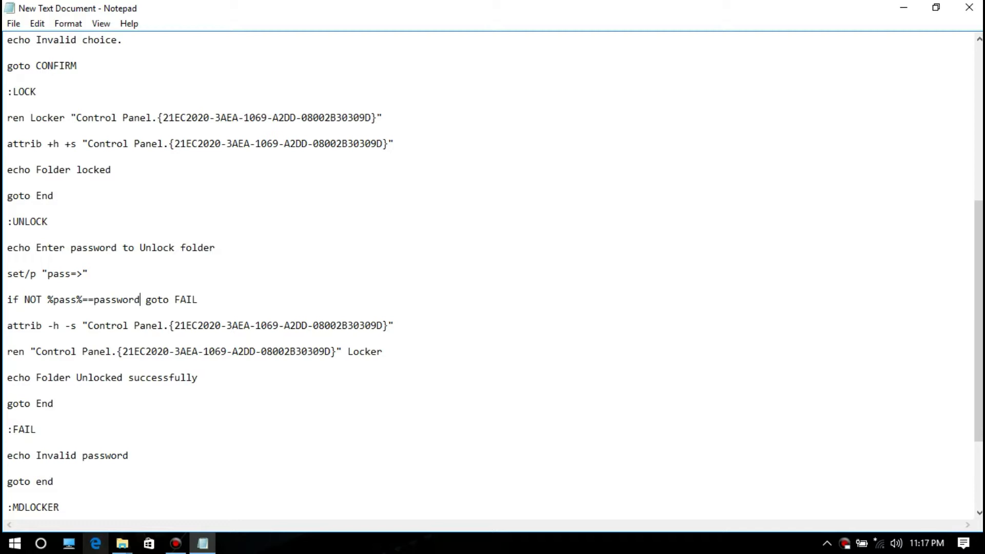
{"action": "left_click_drag", "start_coordinate": [140, 300], "coordinate": [94, 300]}
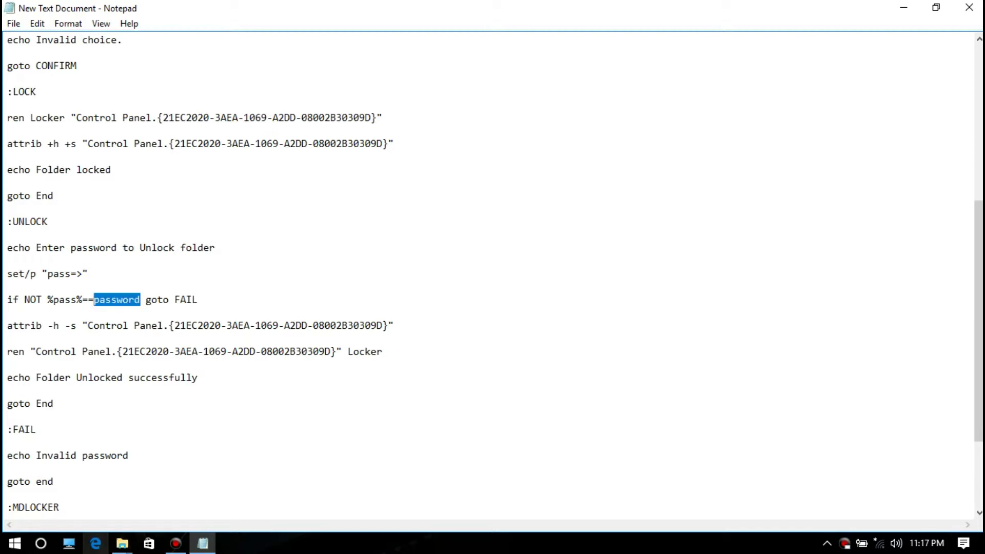
{"action": "key", "text": "BackSpace"}
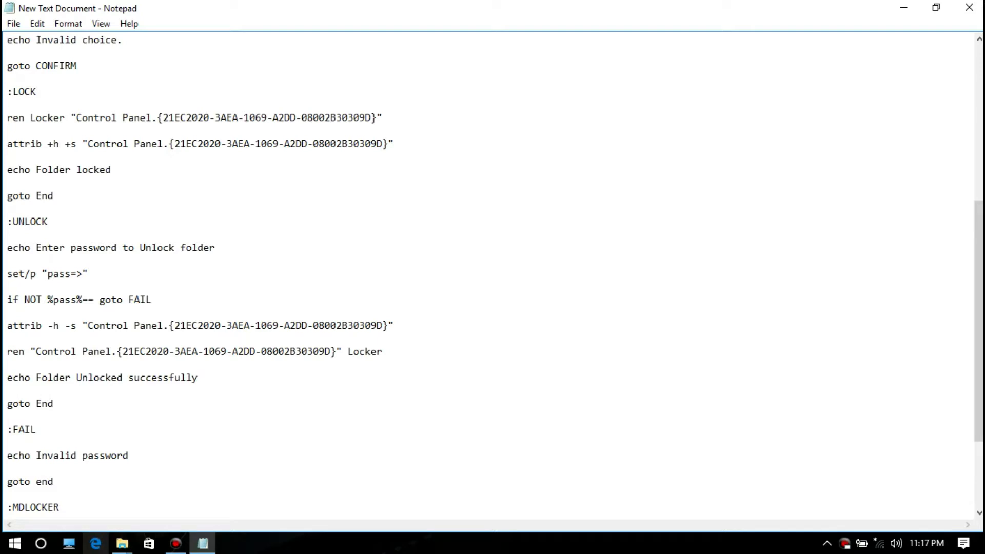
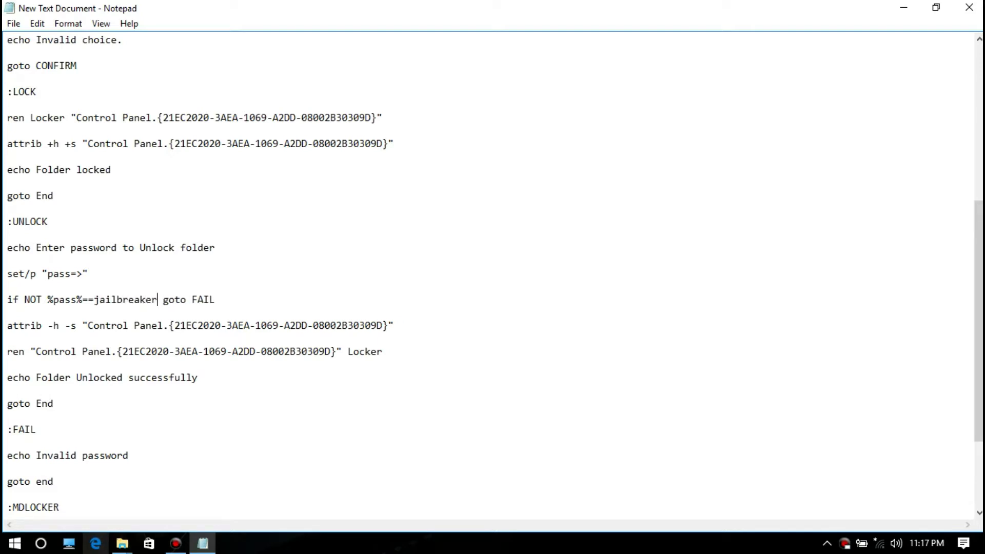
{"action": "scroll", "coordinate": [492, 272], "scroll_direction": "down", "scroll_amount": 1}
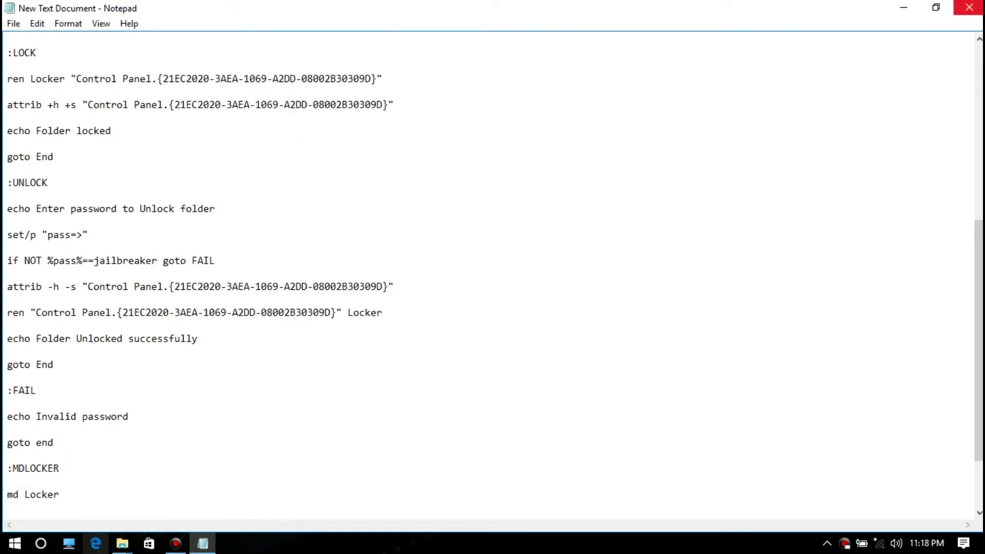
- Save the script via Save As as locker.bat, with Save as type set to All Files
{"action": "left_click", "coordinate": [14, 23]}
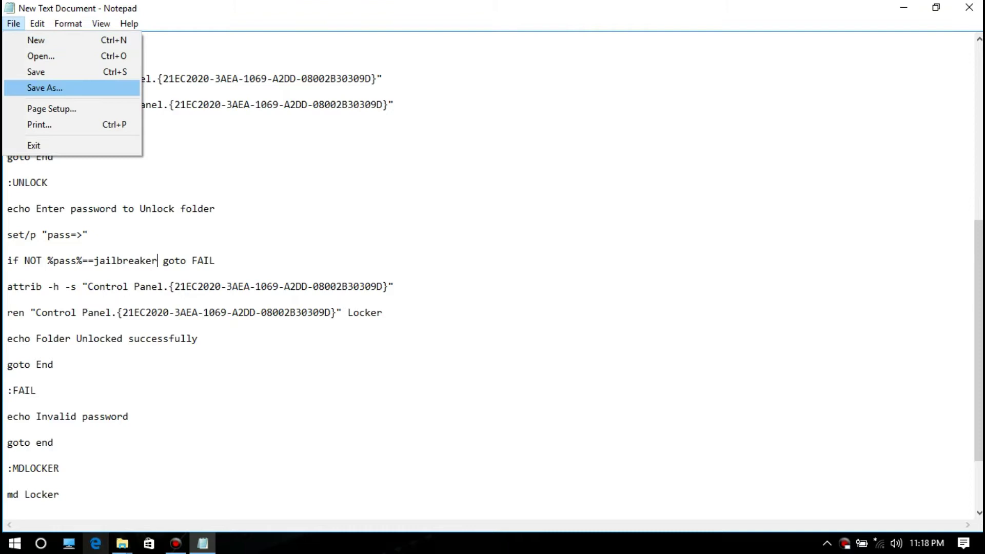
{"action": "left_click", "coordinate": [45, 88]}
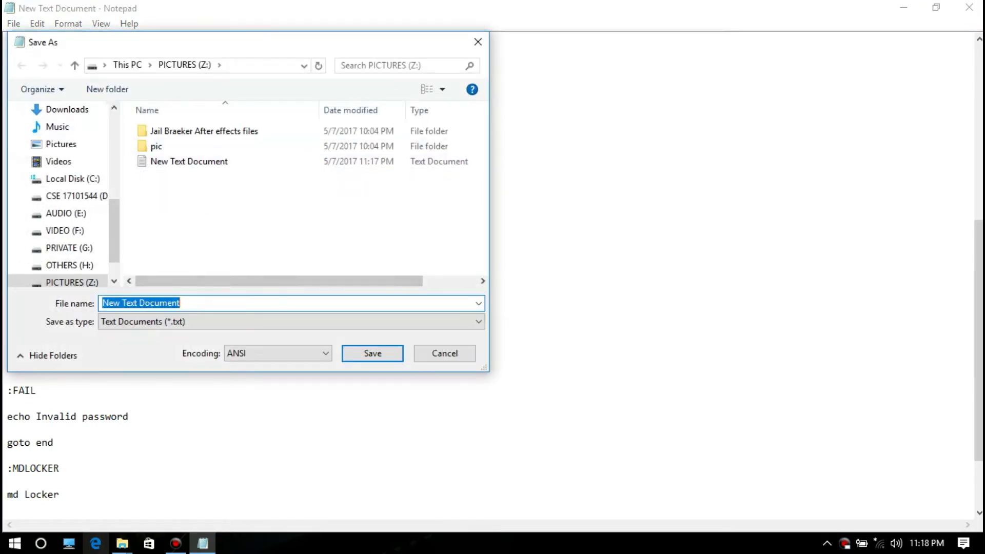
{"action": "key", "text": "BackSpace"}
{"action": "type", "text": "locker"}
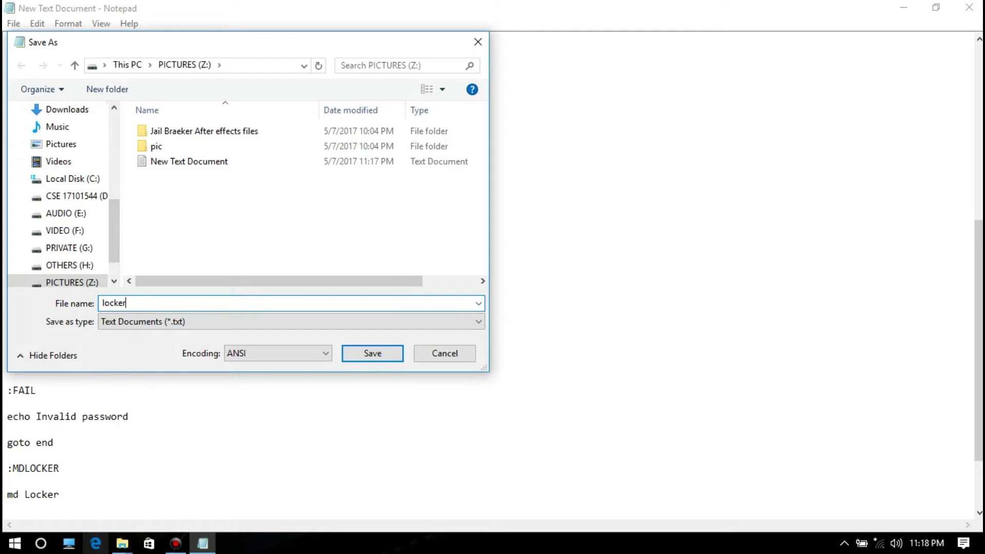
{"action": "type", "text": ".bat"}
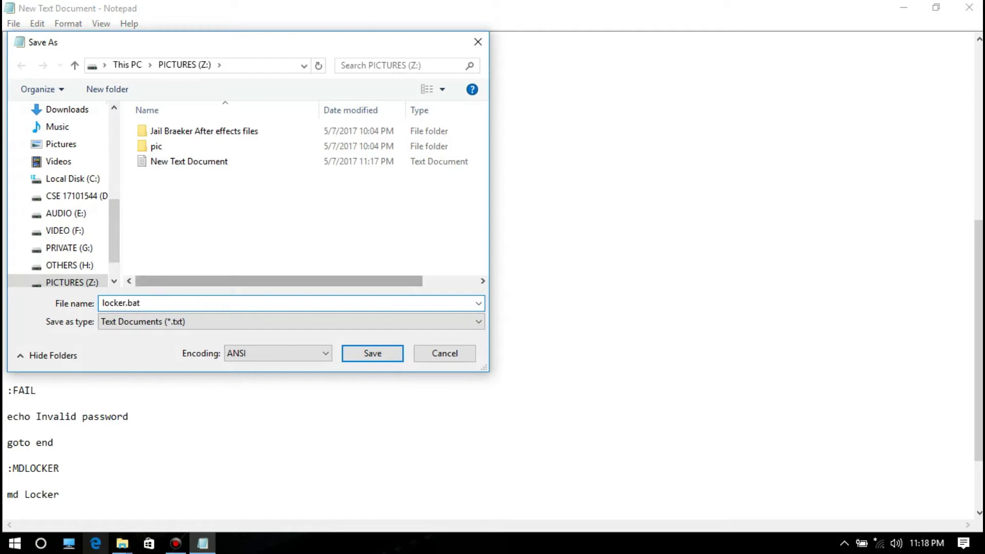
{"action": "key", "text": "Tab"}
{"action": "key", "text": "alt+Down"}
{"action": "key", "text": "Down"}
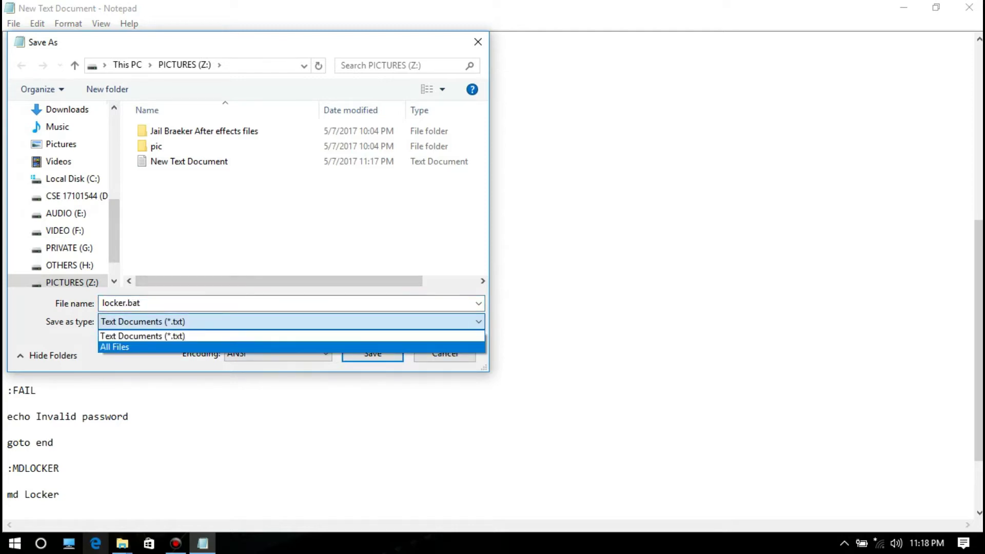
{"action": "key", "text": "Return"}
{"action": "key", "text": "Tab"}
{"action": "key", "text": "Tab"}
{"action": "key", "text": "Return"}
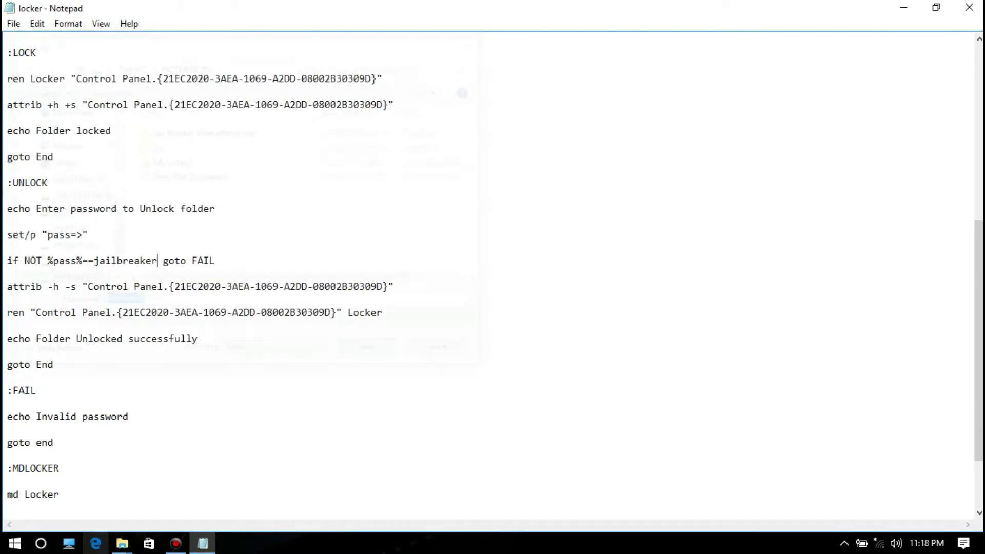
- Close Notepad and run locker.bat to generate the Locker folder
{"action": "left_click", "coordinate": [969, 7]}
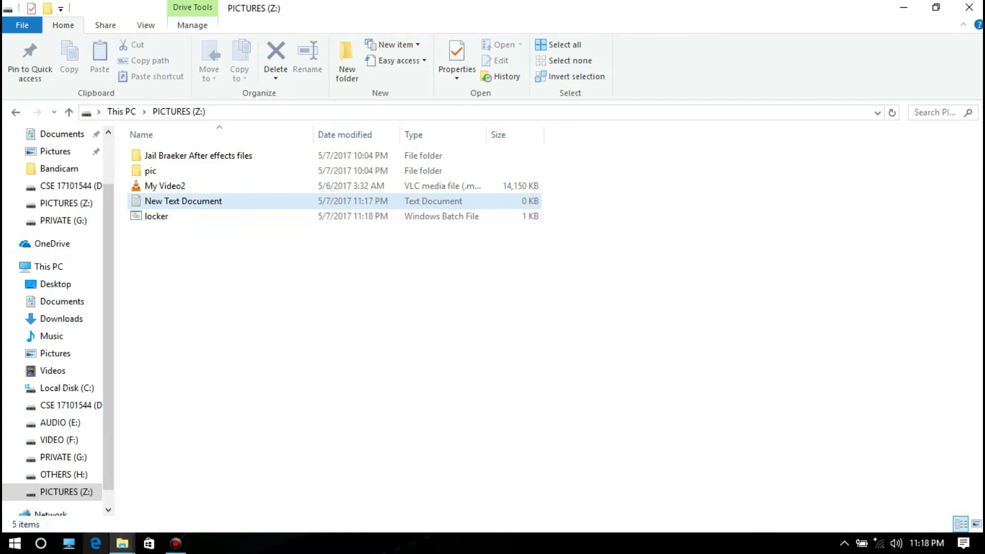
{"action": "key", "text": "Up"}
{"action": "key", "text": "Up"}
{"action": "key", "text": "Up"}
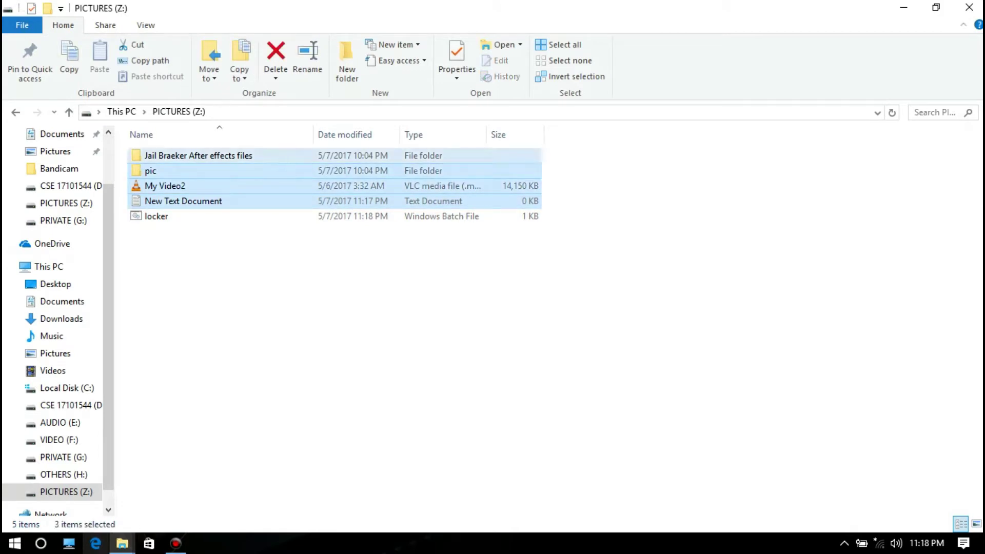
{"action": "key", "text": "End"}
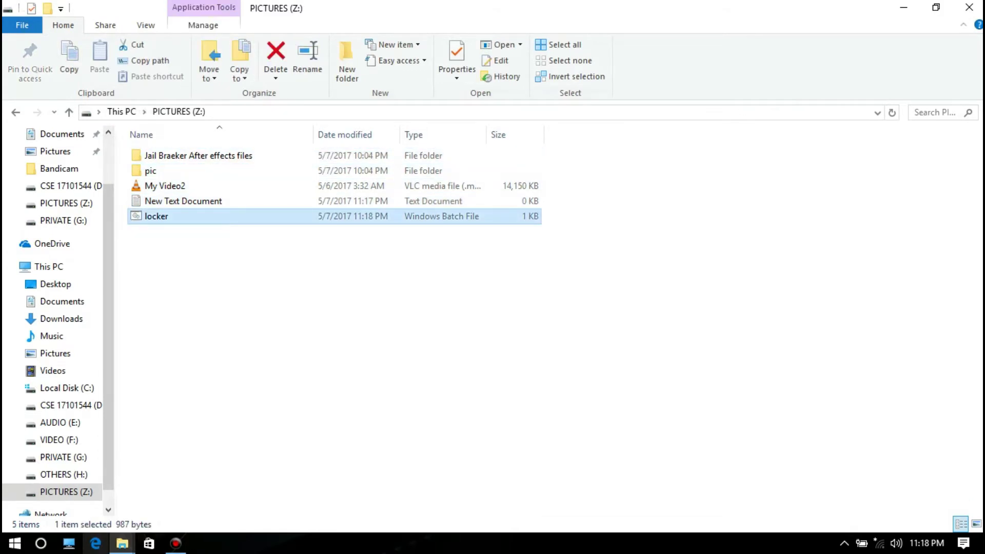
{"action": "key", "text": "Return"}
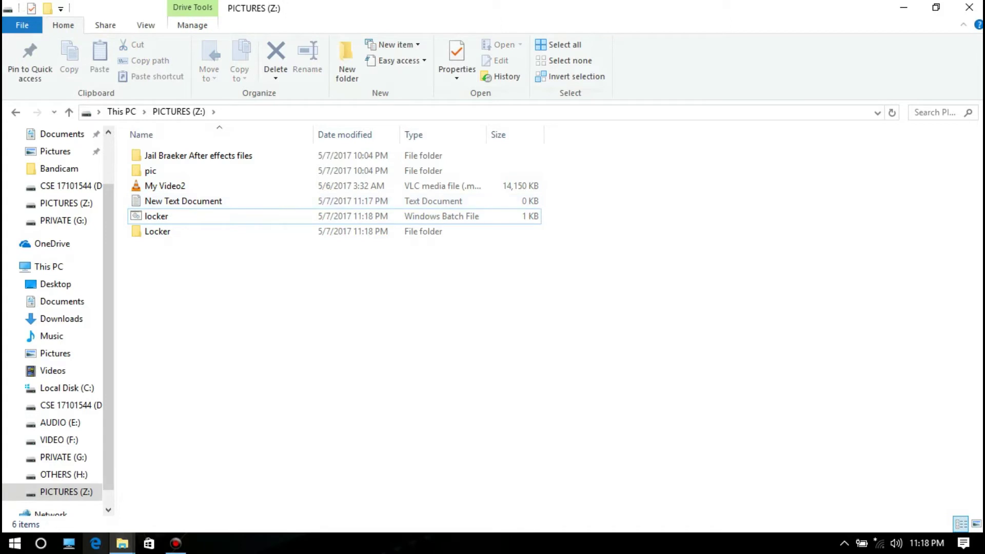
- Move the four other items, including My Video2, pic and Jail Braeker After effects files, into Locker
{"action": "left_click", "coordinate": [183, 201]}
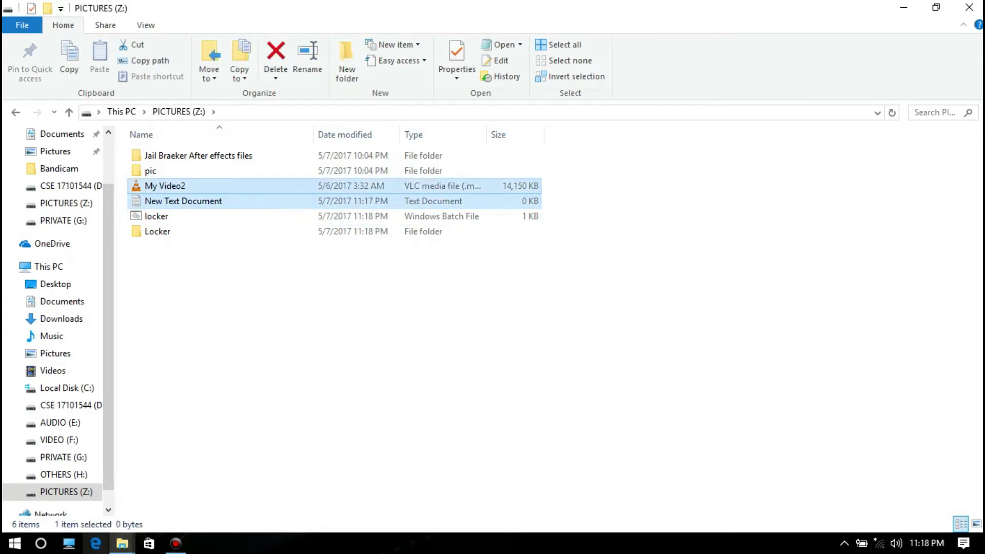
{"action": "left_click", "coordinate": [164, 186], "text": "ctrl"}
{"action": "left_click", "coordinate": [150, 170], "text": "ctrl"}
{"action": "left_click", "coordinate": [198, 155], "text": "ctrl"}
{"action": "left_click_drag", "start_coordinate": [198, 156], "coordinate": [172, 232]}
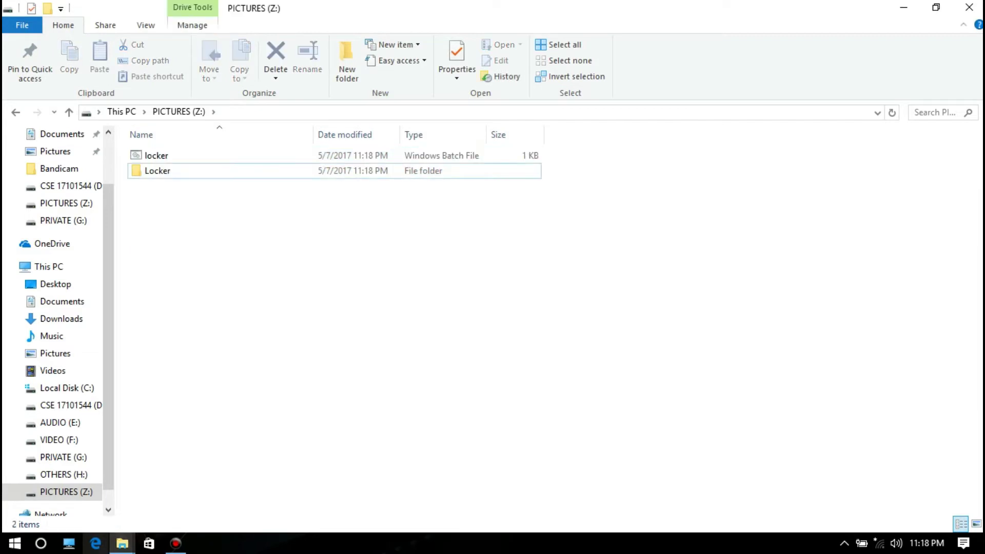
- Run locker.bat and answer Y to lock and hide the Locker folder
{"action": "double_click", "coordinate": [157, 156]}
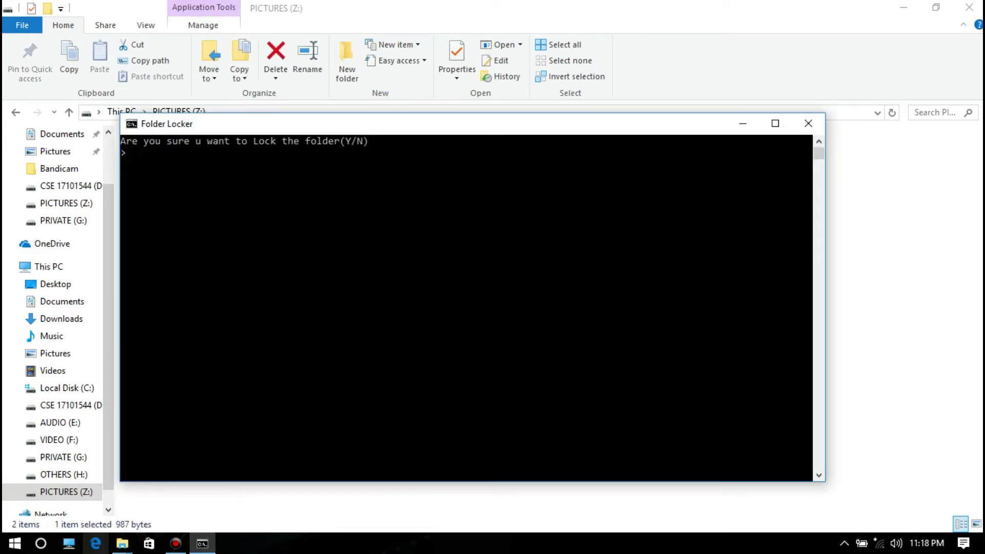
{"action": "type", "text": "Y"}
{"action": "key", "text": "Return"}
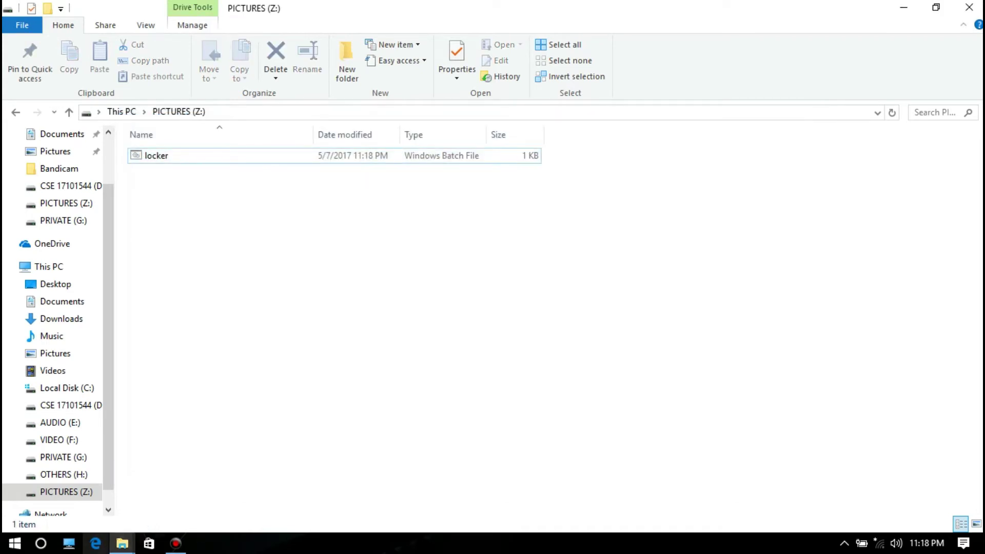
- Run locker.bat, enter the unlock password, and open the restored Locker folder to view its items
{"action": "double_click", "coordinate": [156, 156]}
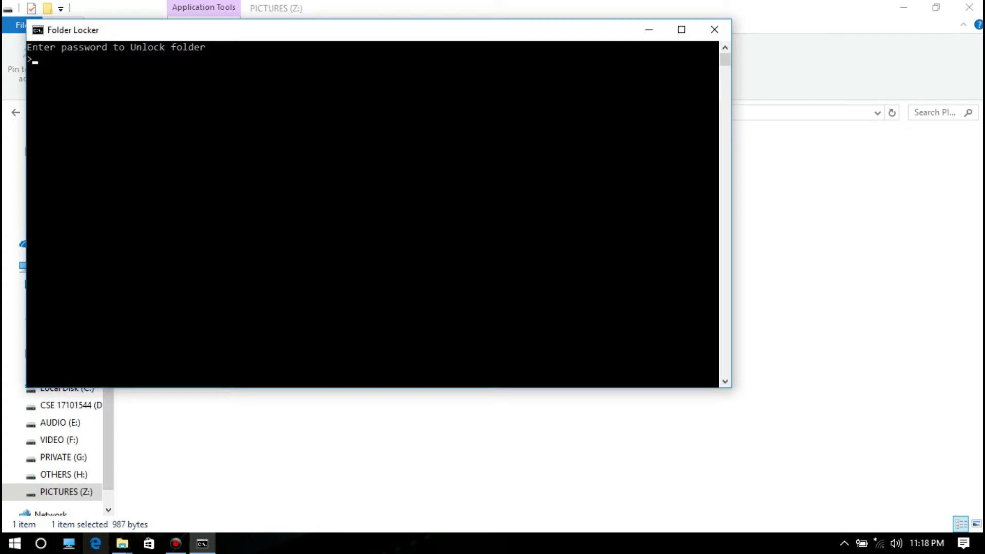
{"action": "key", "text": "Return"}
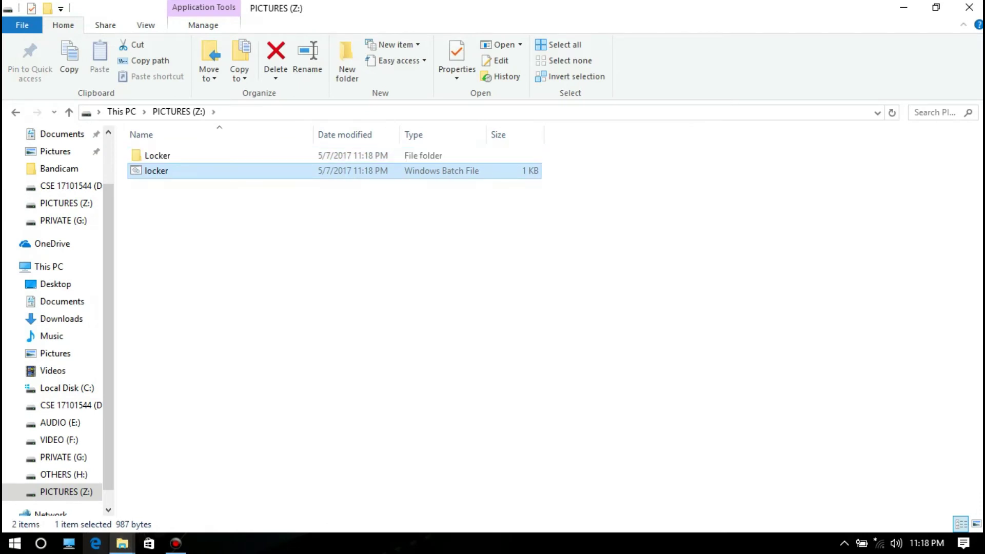
{"action": "double_click", "coordinate": [156, 156]}
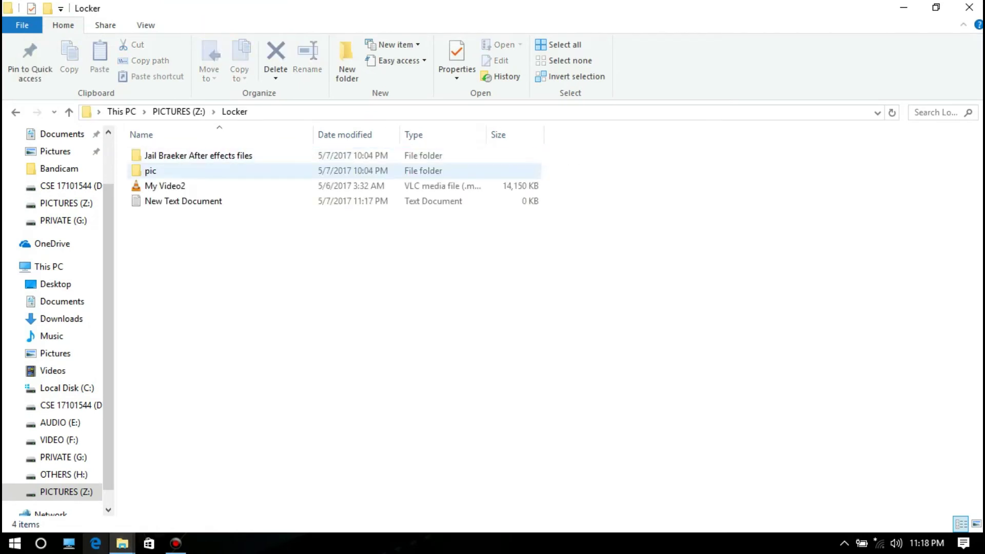
{"action": "key", "text": "alt+Up"}
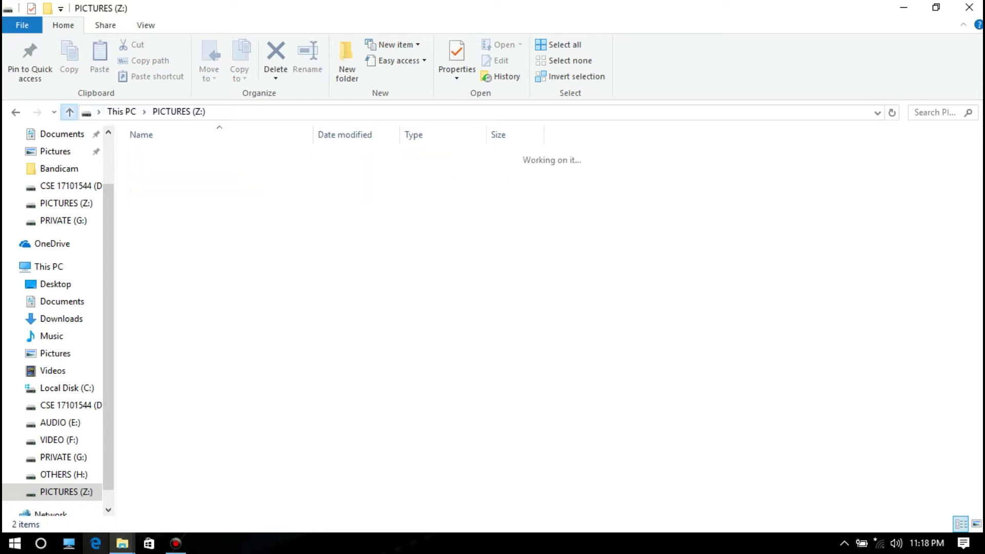
- Rerun locker.bat, answer Y to relock the folder, and close File Explorer
{"action": "key", "text": "Down"}
{"action": "key", "text": "Return"}
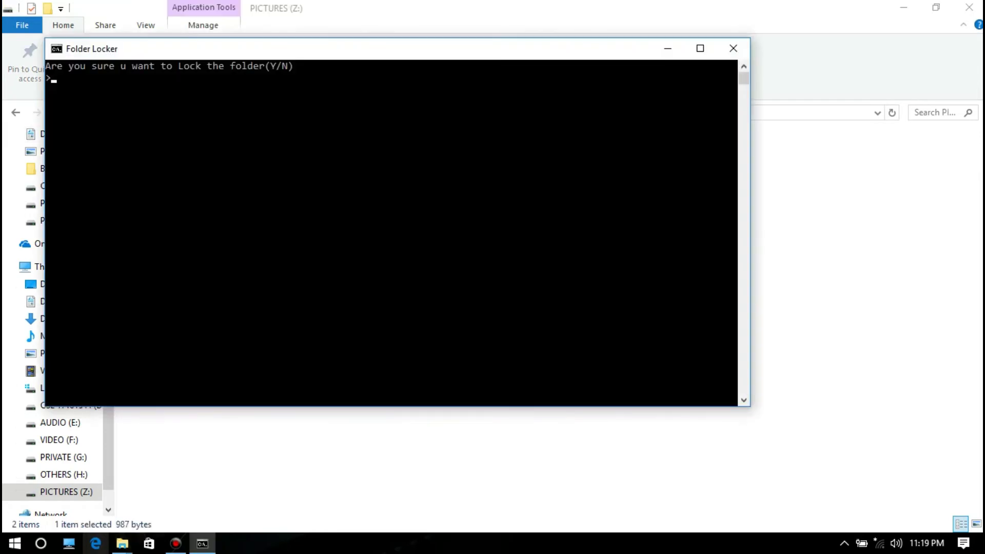
{"action": "type", "text": "Y"}
{"action": "key", "text": "Return"}
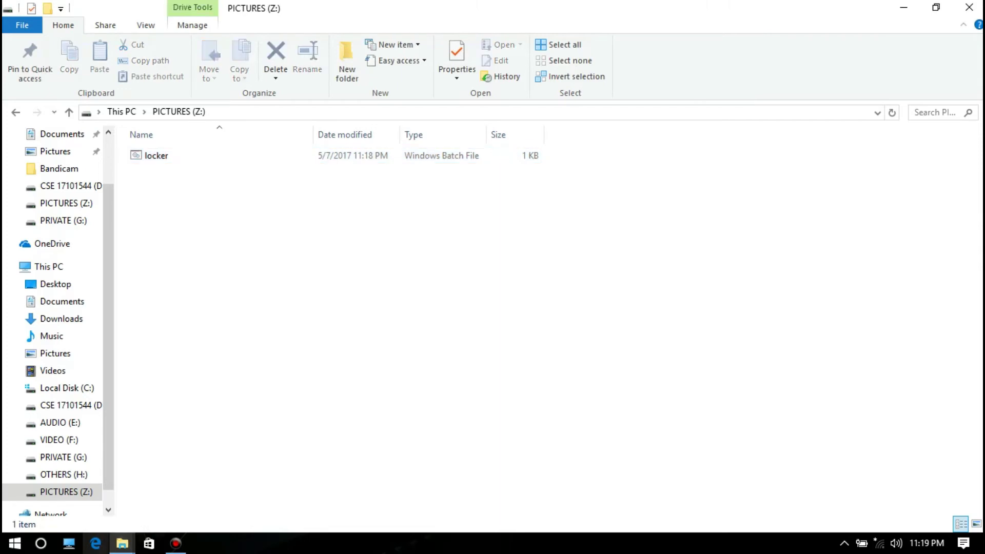
{"action": "left_click", "coordinate": [969, 7]}
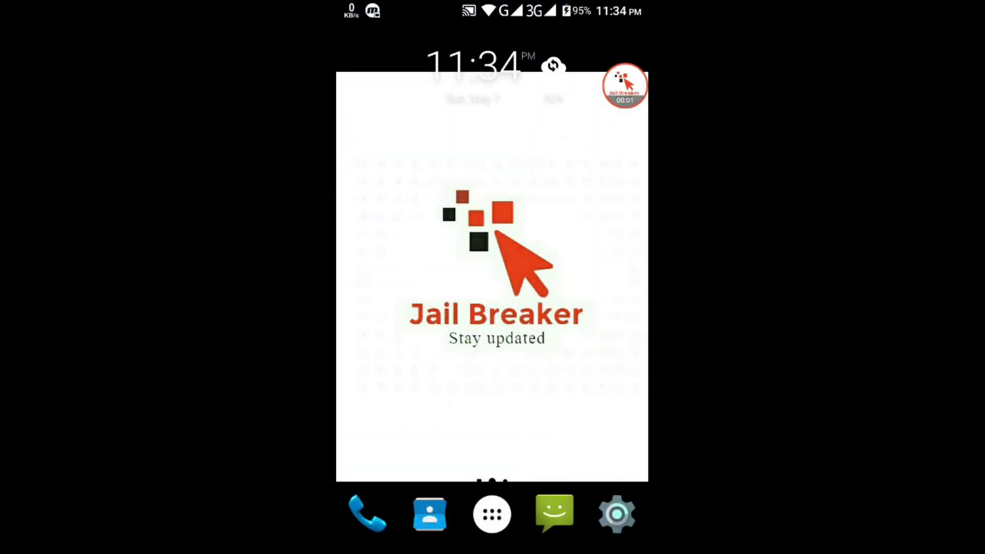
- Launch File Manager from the app drawer and open Internal storage
{"action": "left_click", "coordinate": [491, 514]}
{"action": "left_click", "coordinate": [526, 100]}
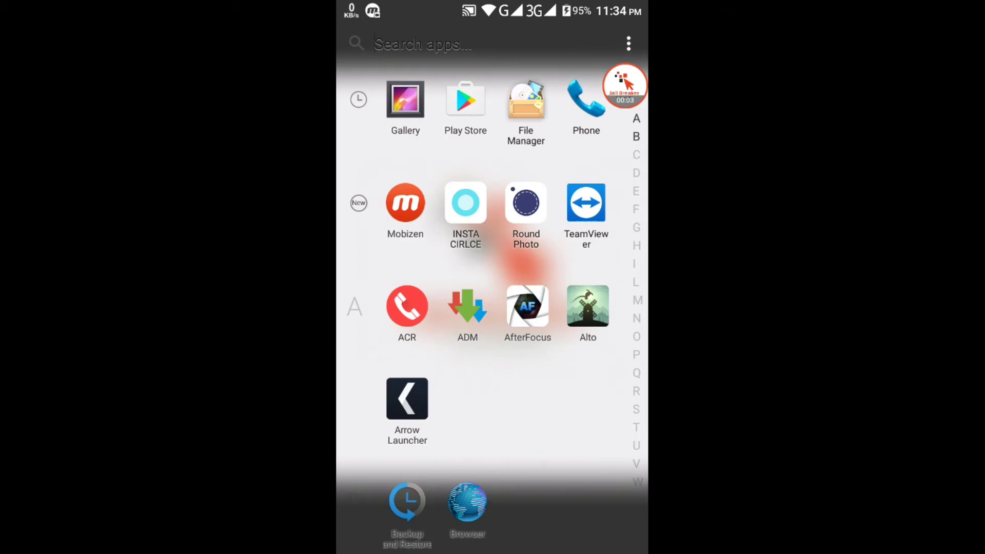
{"action": "left_click", "coordinate": [428, 92]}
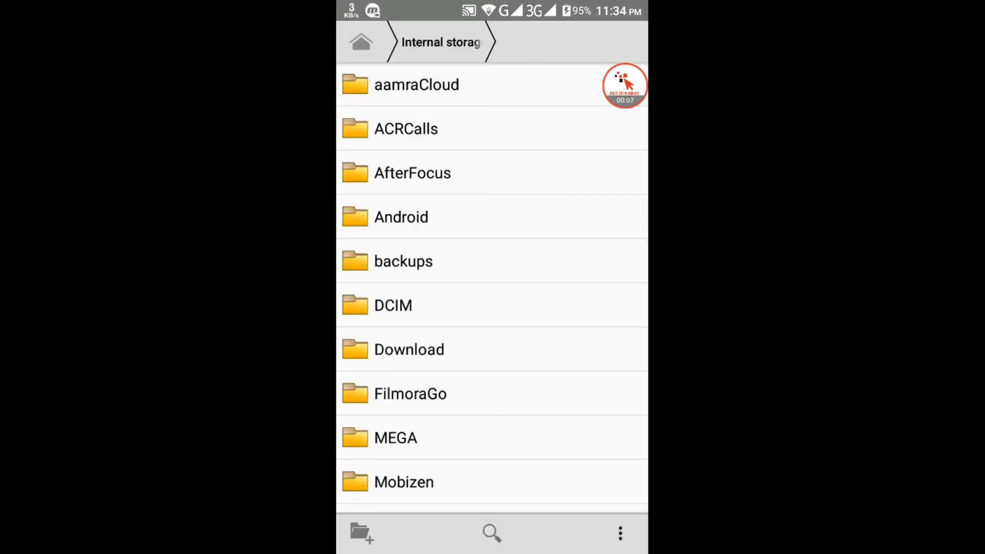
- Rename the aamraCloud folder to .aamraCloud to hide it
{"action": "left_click", "coordinate": [417, 84]}
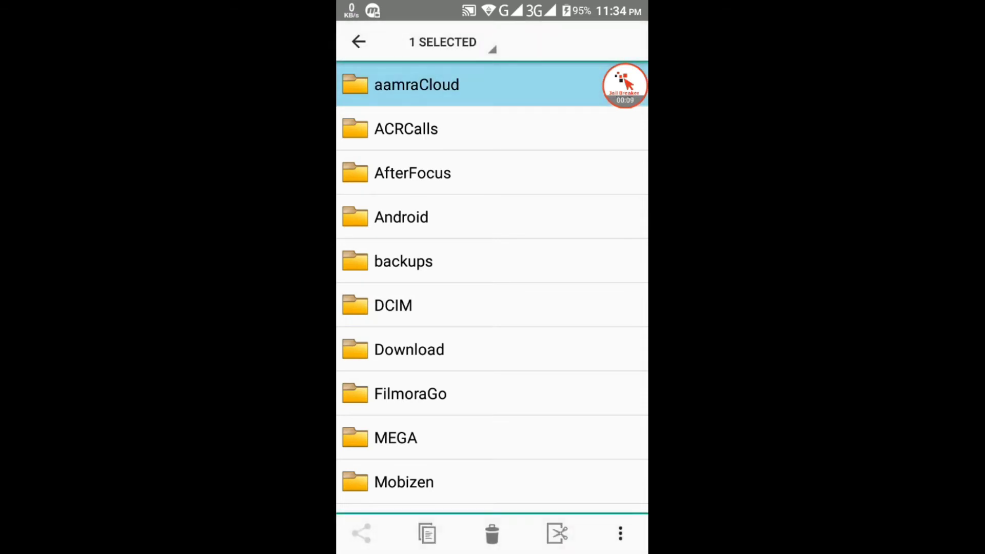
{"action": "left_click", "coordinate": [620, 533]}
{"action": "left_click", "coordinate": [517, 492]}
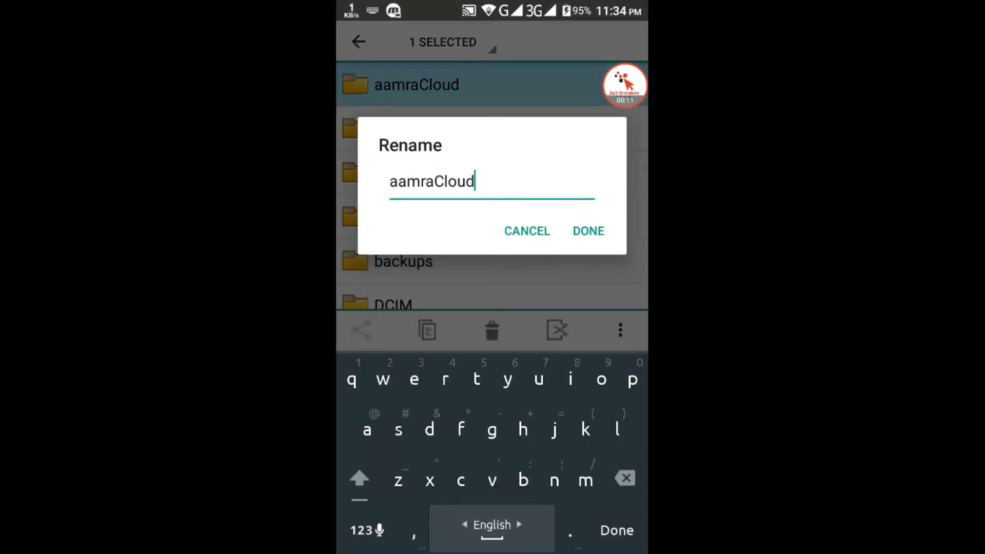
{"action": "left_click", "coordinate": [389, 182]}
{"action": "type", "text": "."}
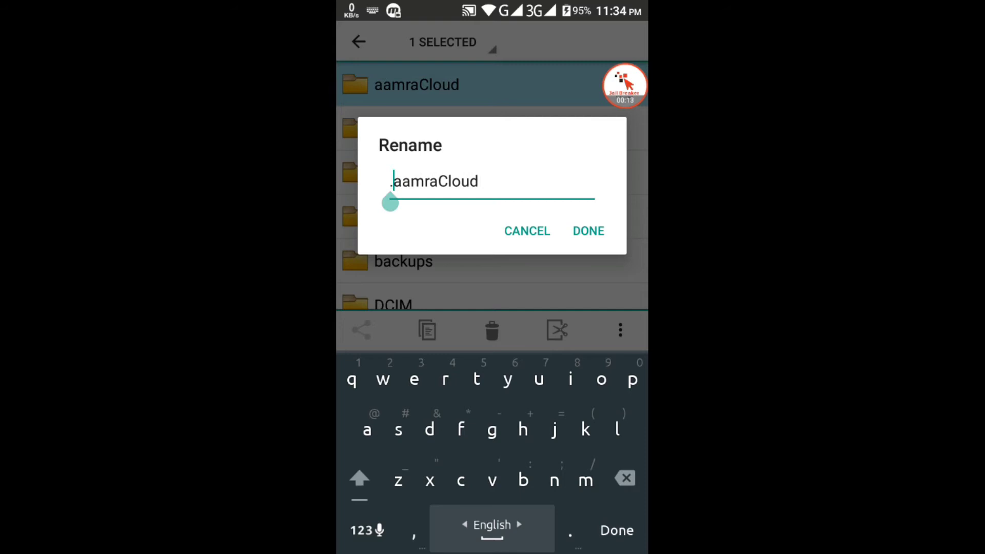
{"action": "key", "text": "Return"}
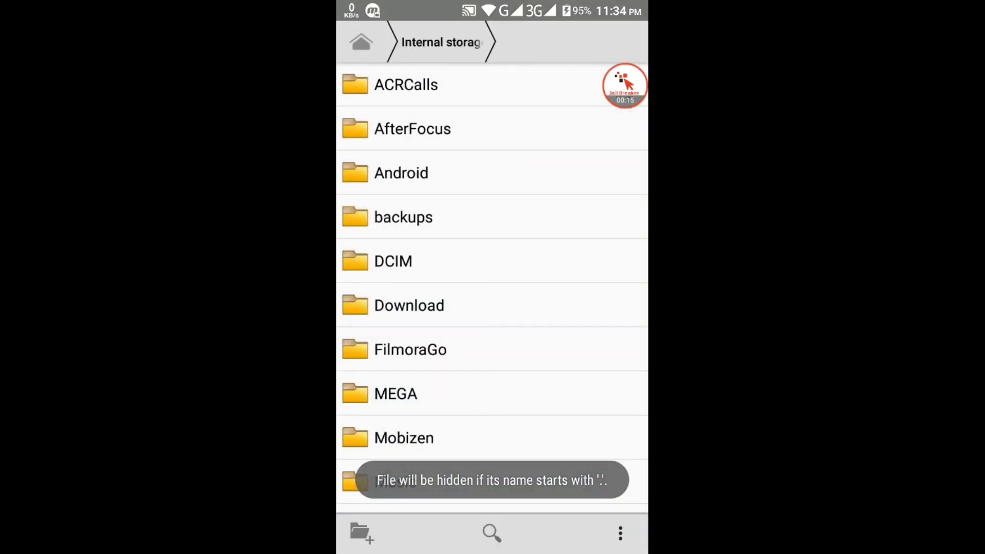
- Rename the ACRCalls folder to .ACRCalls to hide it
{"action": "left_click", "coordinate": [405, 84]}
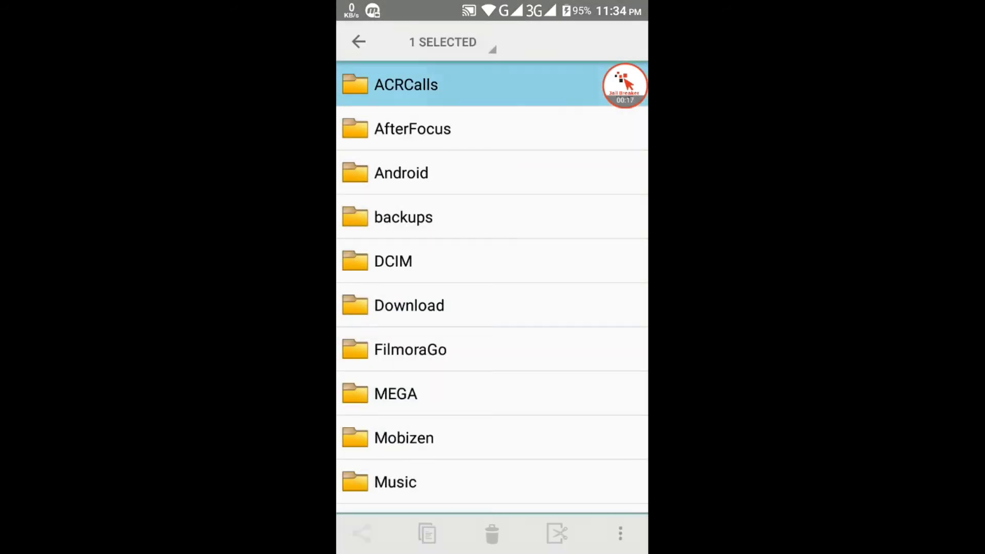
{"action": "left_click", "coordinate": [620, 534]}
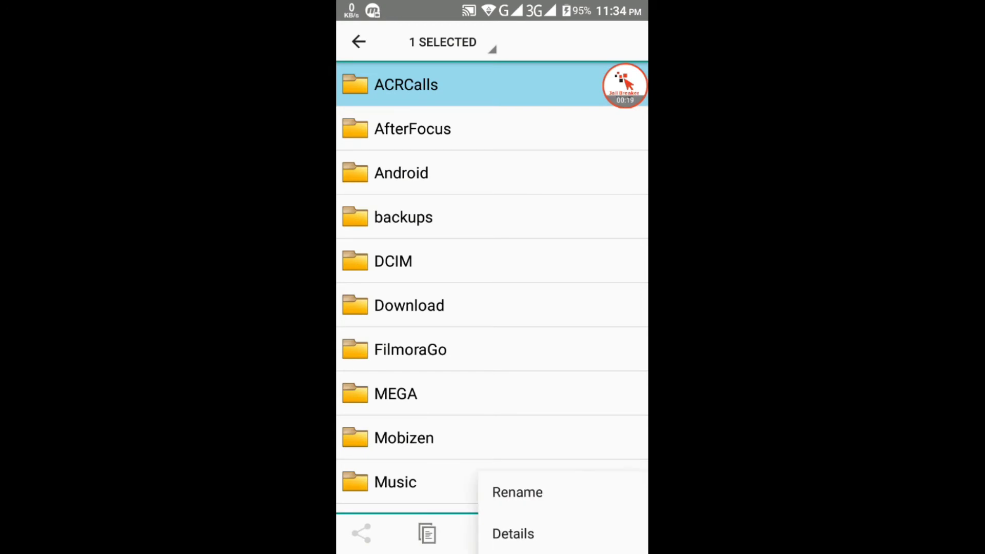
{"action": "left_click", "coordinate": [518, 492]}
{"action": "left_click", "coordinate": [390, 181]}
{"action": "type", "text": ".ACRCalls"}
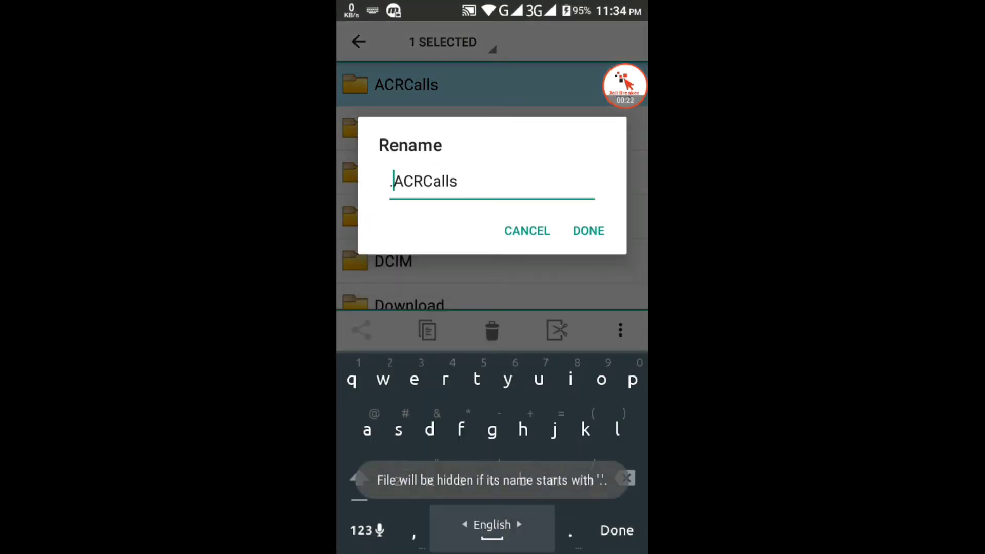
{"action": "key", "text": "Return"}
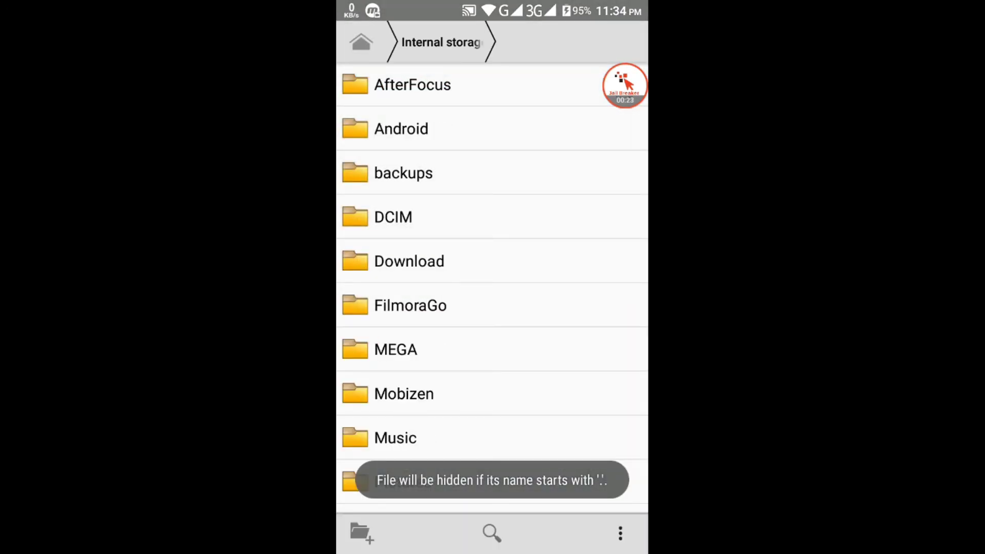
{"action": "scroll", "coordinate": [493, 287], "scroll_direction": "down", "scroll_amount": 5}
{"action": "scroll", "coordinate": [492, 287], "scroll_direction": "up", "scroll_amount": 5}
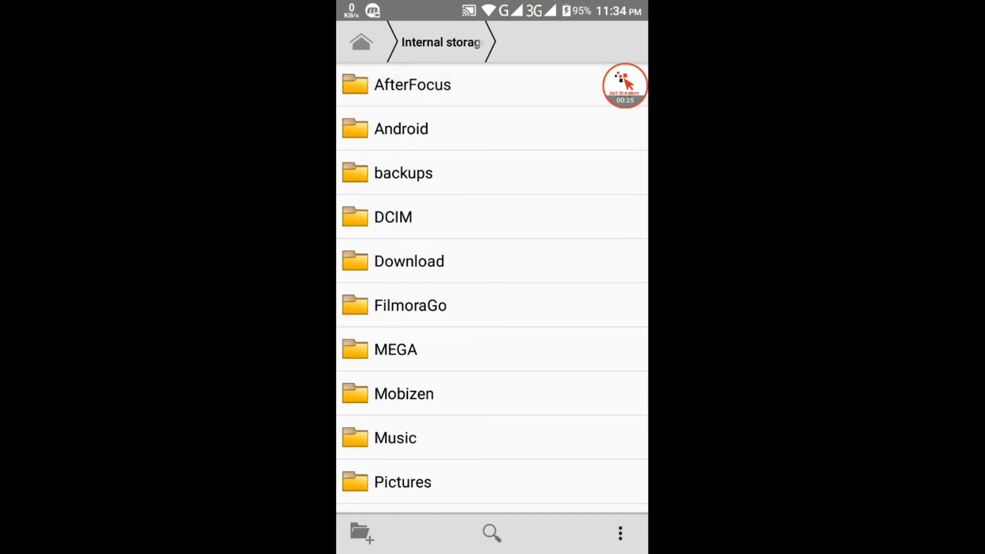
- Show hidden folders and rename .ACRCalls back to ACRCalls
{"action": "left_click", "coordinate": [620, 533]}
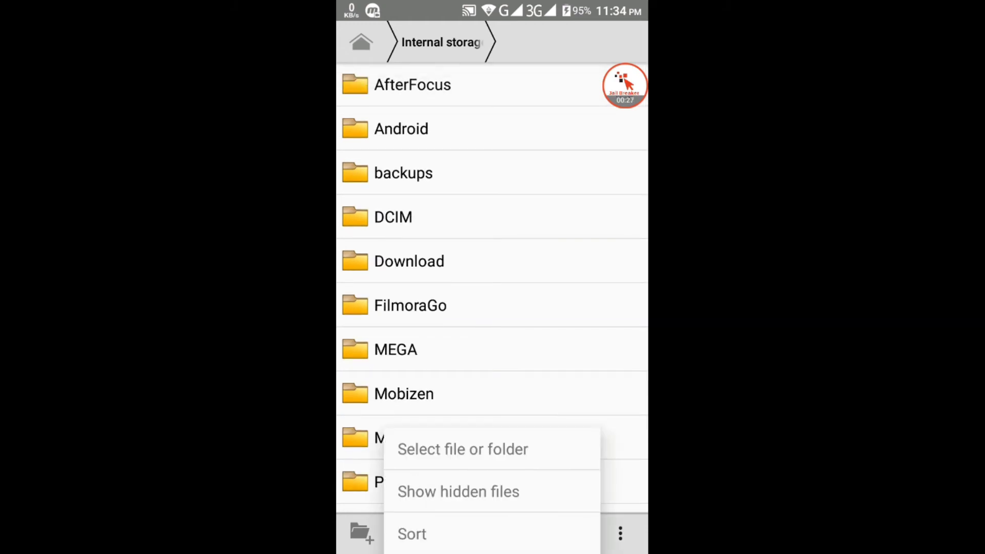
{"action": "left_click", "coordinate": [458, 491]}
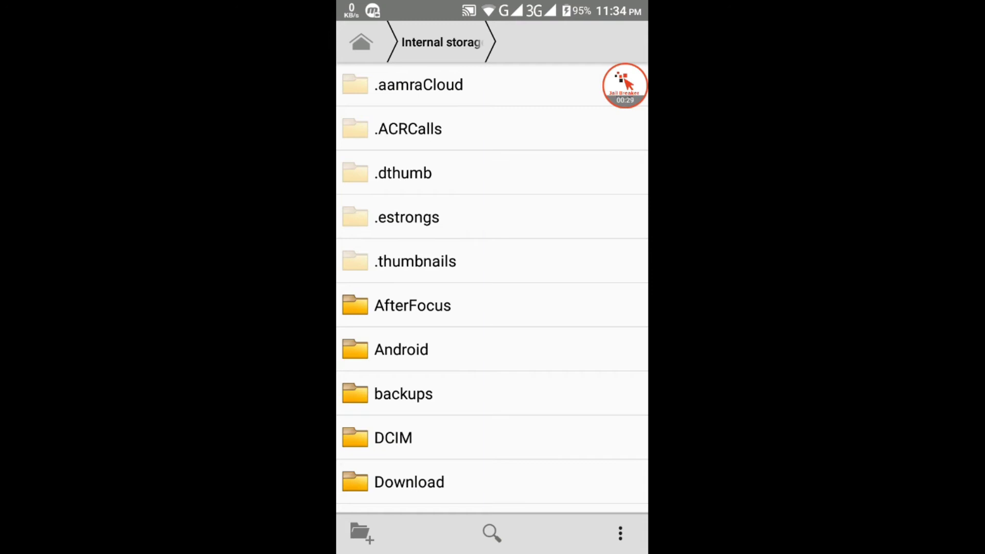
{"action": "left_click", "coordinate": [411, 129]}
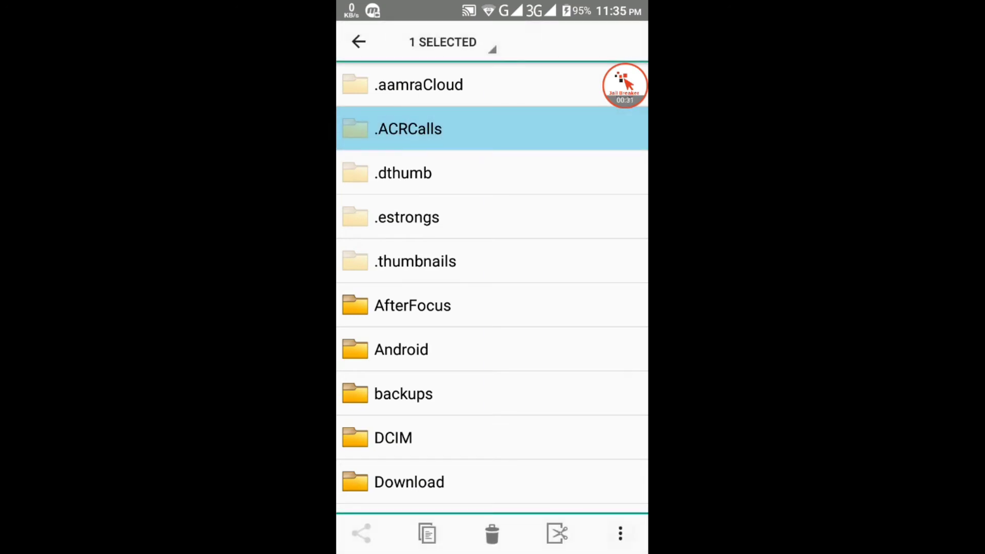
{"action": "left_click", "coordinate": [620, 533]}
{"action": "left_click", "coordinate": [517, 492]}
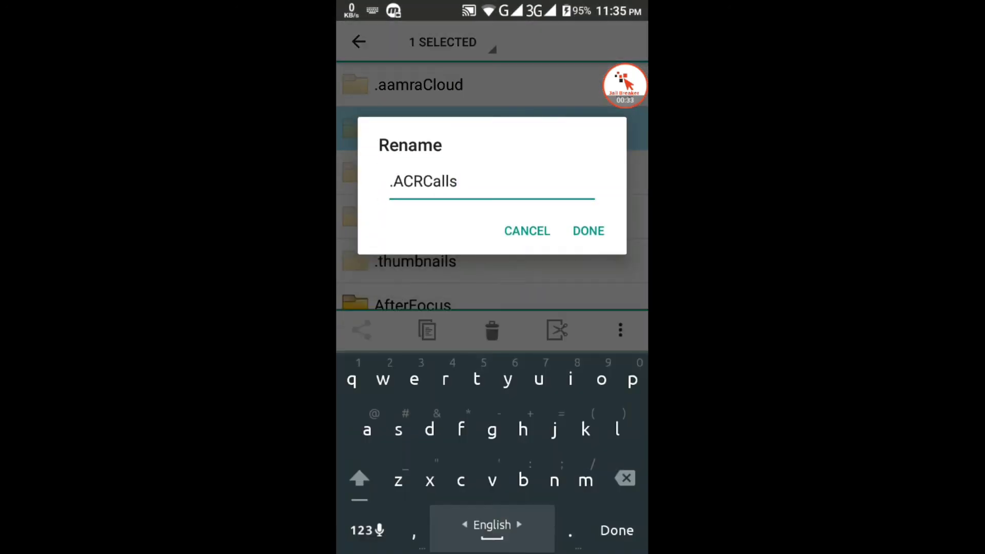
{"action": "left_click", "coordinate": [392, 181]}
{"action": "key", "text": "BackSpace"}
{"action": "left_click", "coordinate": [588, 231]}
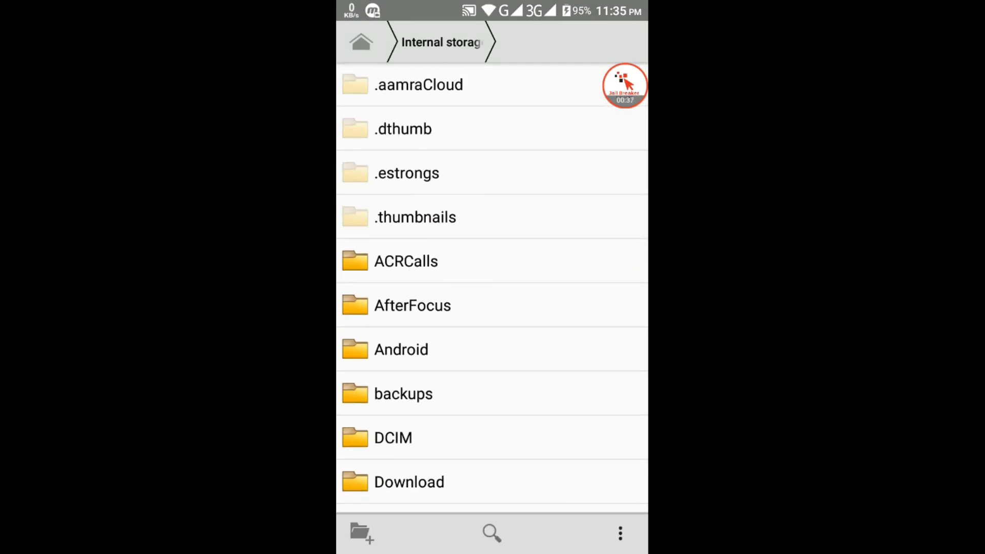
- Rename .aamraCloud back to aamraCloud
{"action": "left_click", "coordinate": [420, 85]}
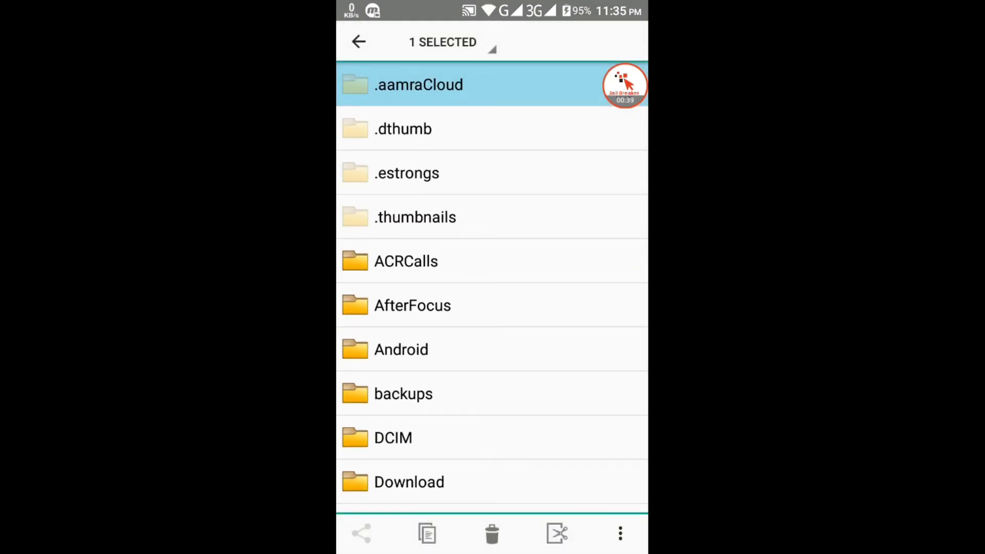
{"action": "left_click", "coordinate": [620, 533]}
{"action": "left_click", "coordinate": [514, 492]}
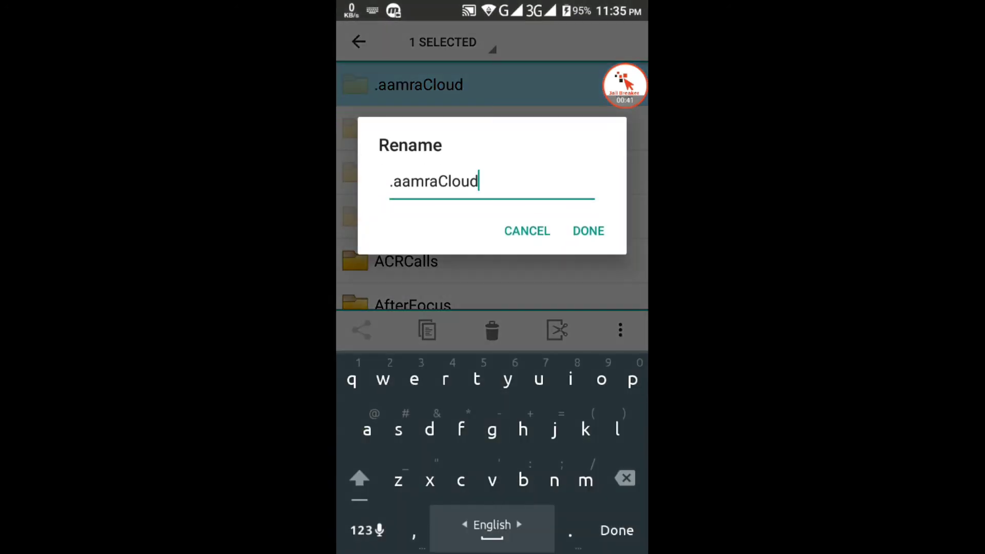
{"action": "left_click", "coordinate": [390, 182]}
{"action": "left_click", "coordinate": [394, 182]}
{"action": "key", "text": "BackSpace"}
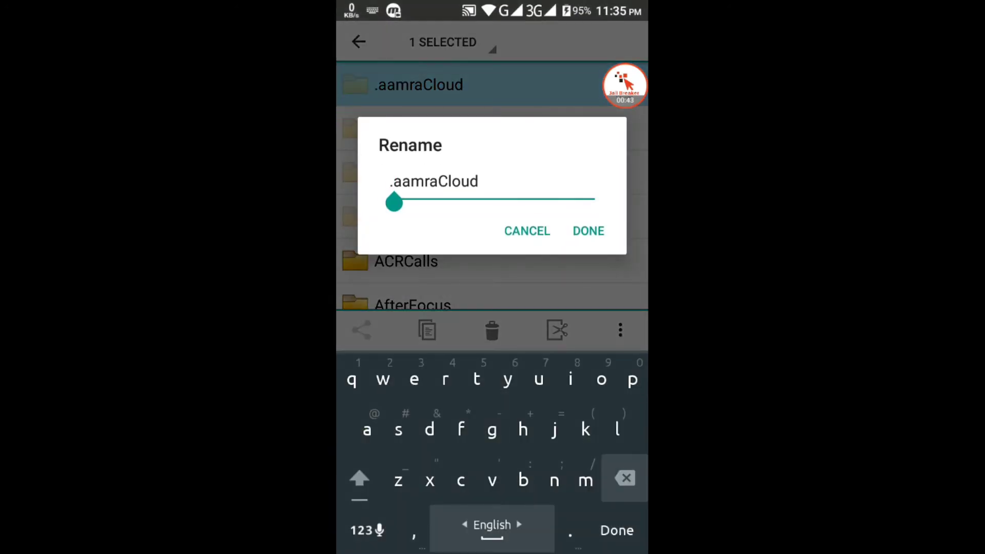
{"action": "key", "text": "Return"}
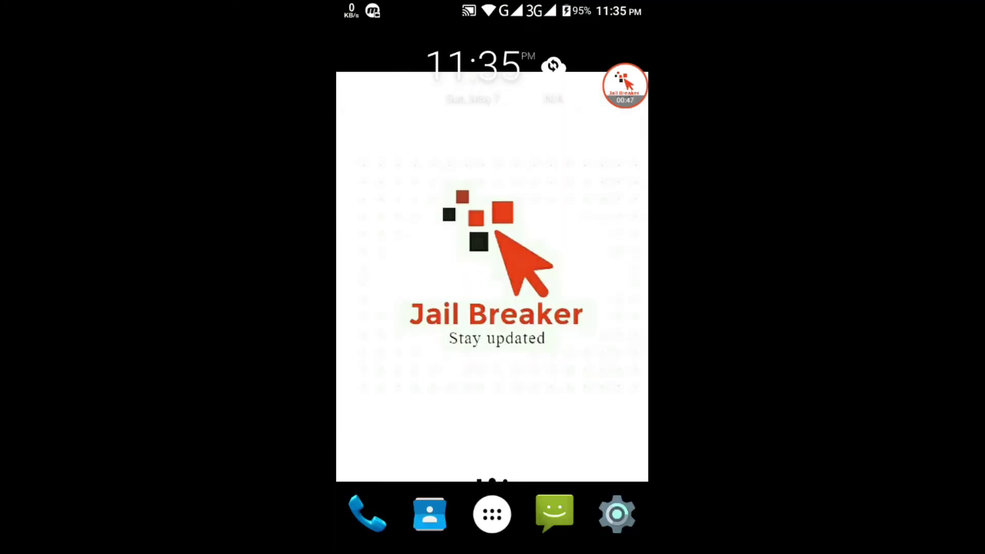
- Open ES File Explorer's Internal Storage and select the My Video2.mp4 video
{"action": "left_click", "coordinate": [492, 514]}
{"action": "scroll", "coordinate": [492, 282], "scroll_direction": "down", "scroll_amount": 5}
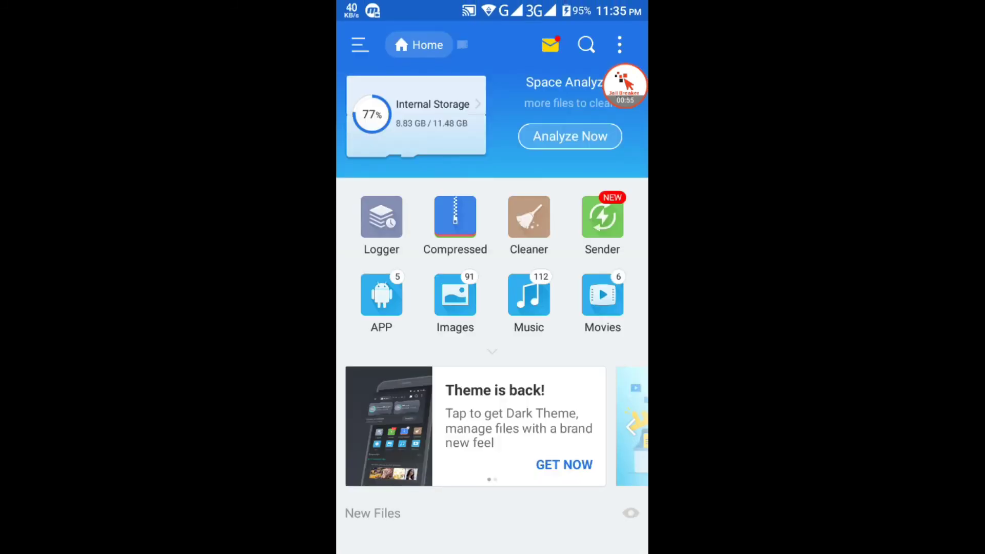
{"action": "left_click", "coordinate": [416, 114]}
{"action": "scroll", "coordinate": [492, 328], "scroll_direction": "down", "scroll_amount": 3}
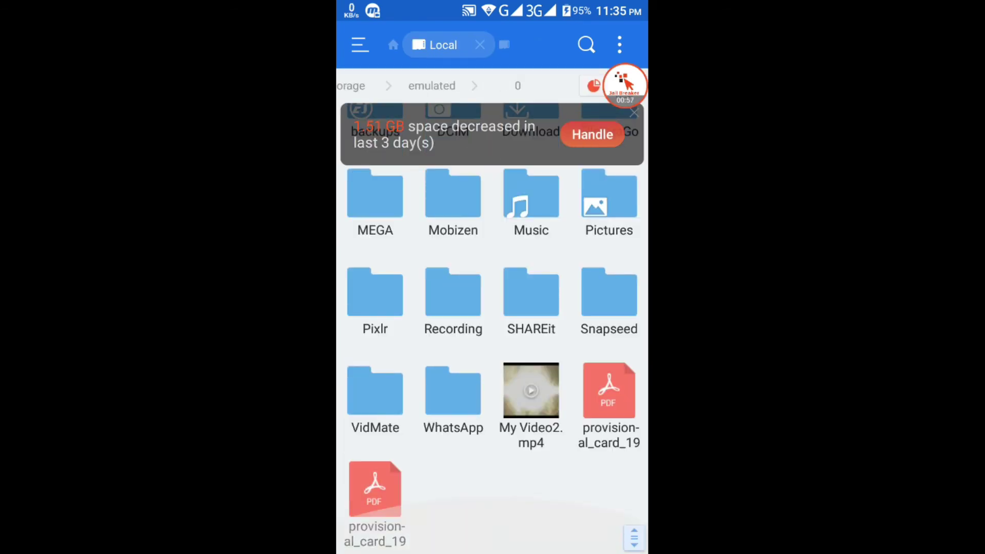
{"action": "left_click", "coordinate": [531, 405]}
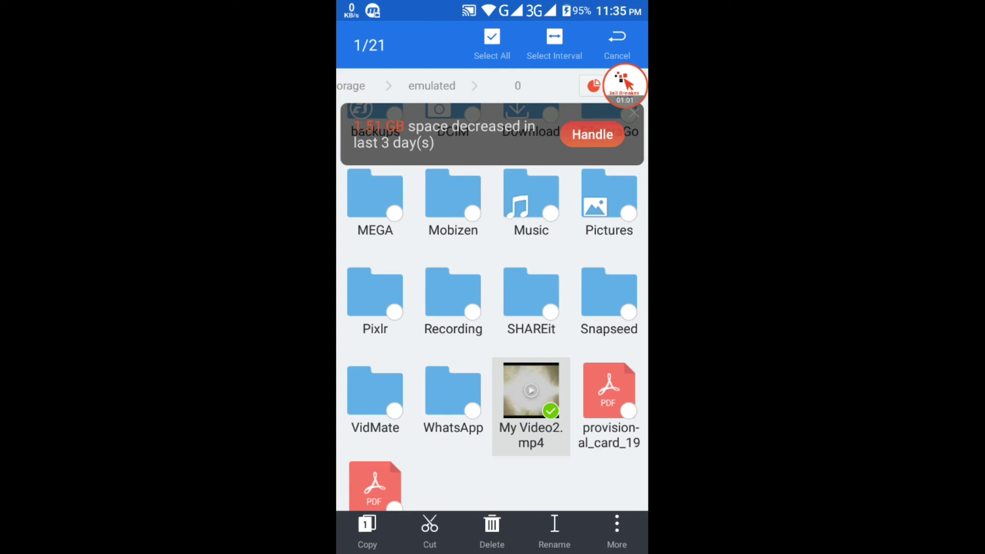
- Encrypt My Video2.mp4 in ES File Explorer with a numeric password, shown while typing, entered and confirmed
{"action": "left_click", "coordinate": [616, 531]}
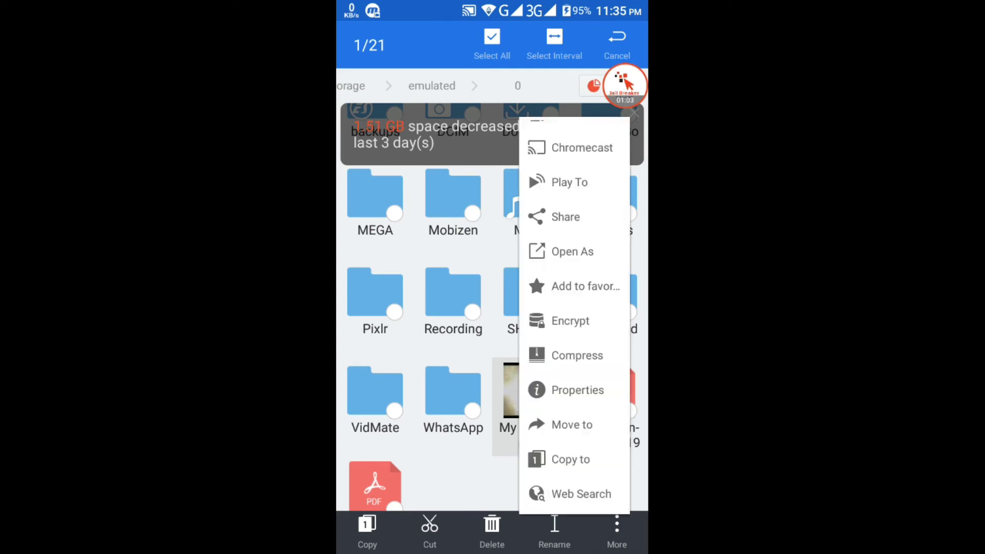
{"action": "left_click", "coordinate": [570, 321]}
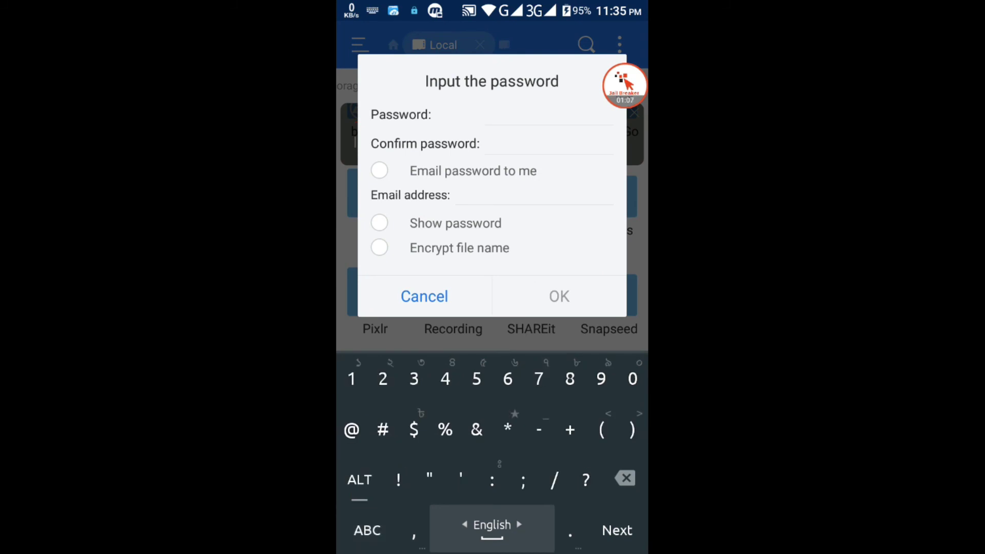
{"action": "left_click", "coordinate": [379, 223]}
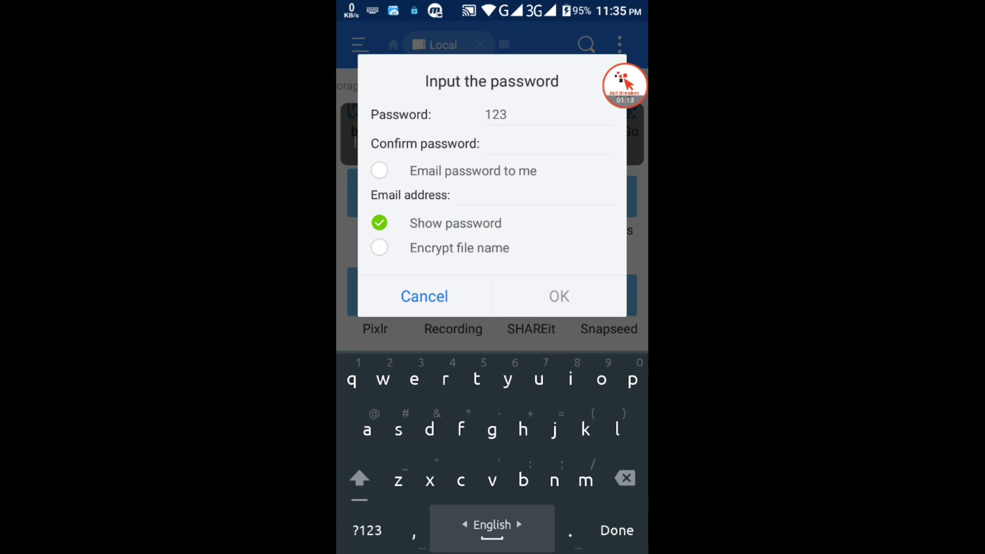
{"action": "left_click", "coordinate": [367, 531]}
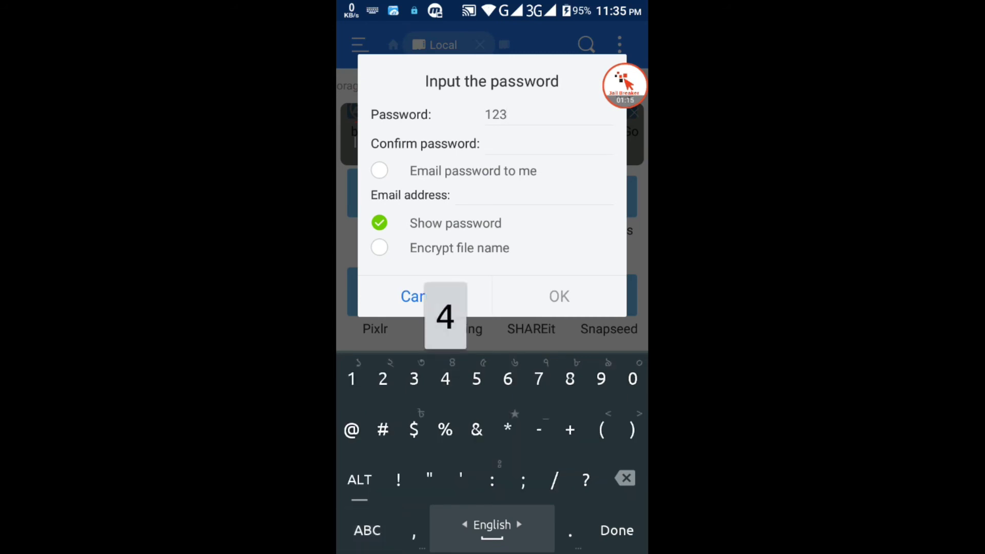
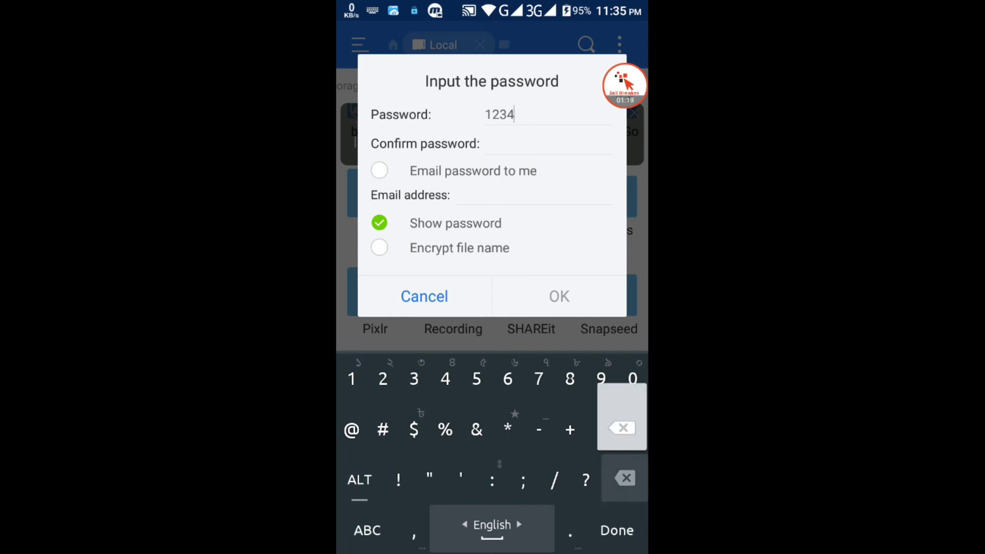
{"action": "left_click", "coordinate": [549, 144]}
{"action": "left_click", "coordinate": [366, 530]}
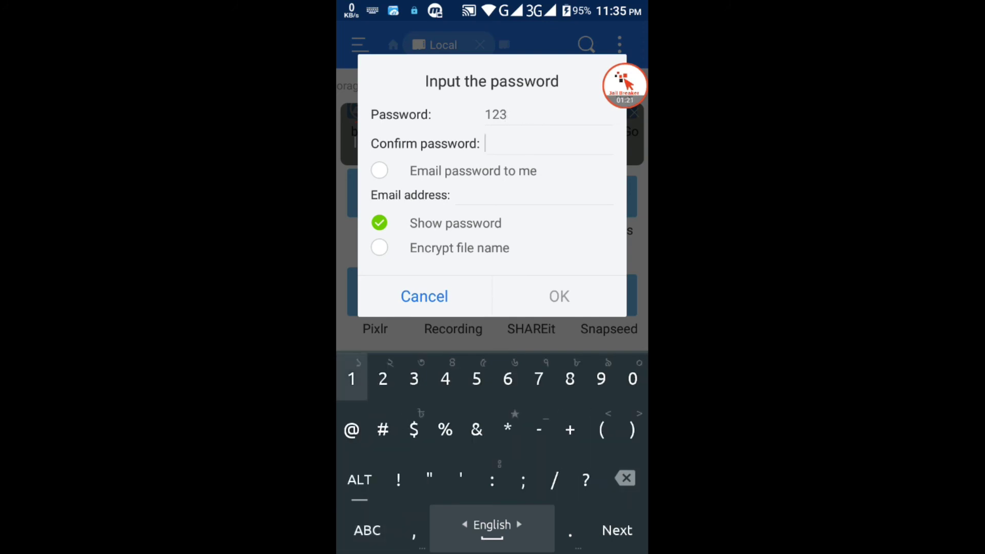
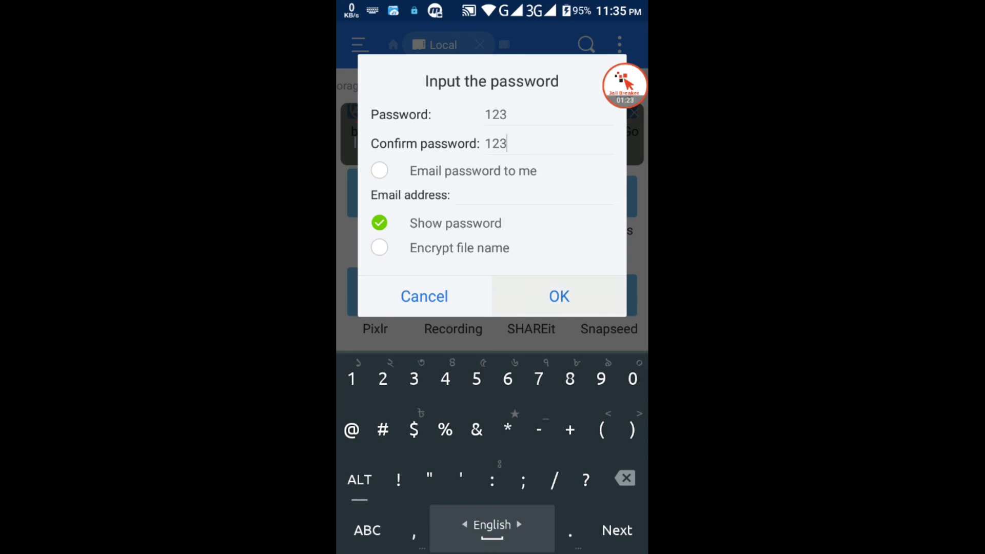
{"action": "left_click", "coordinate": [559, 296]}
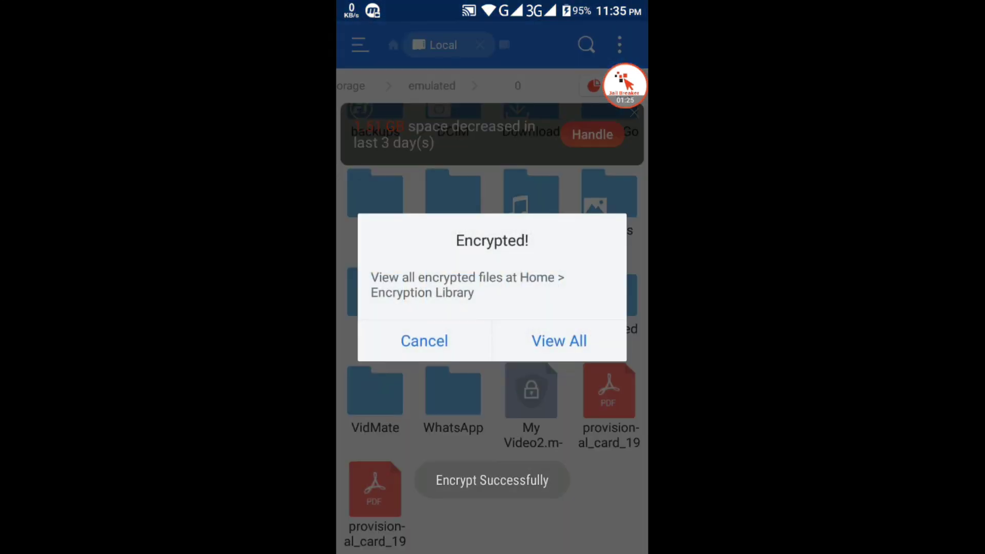
- Verify My Video2 now prompts for a password, then select the WhatsApp folder and show its More actions
{"action": "left_click", "coordinate": [424, 341]}
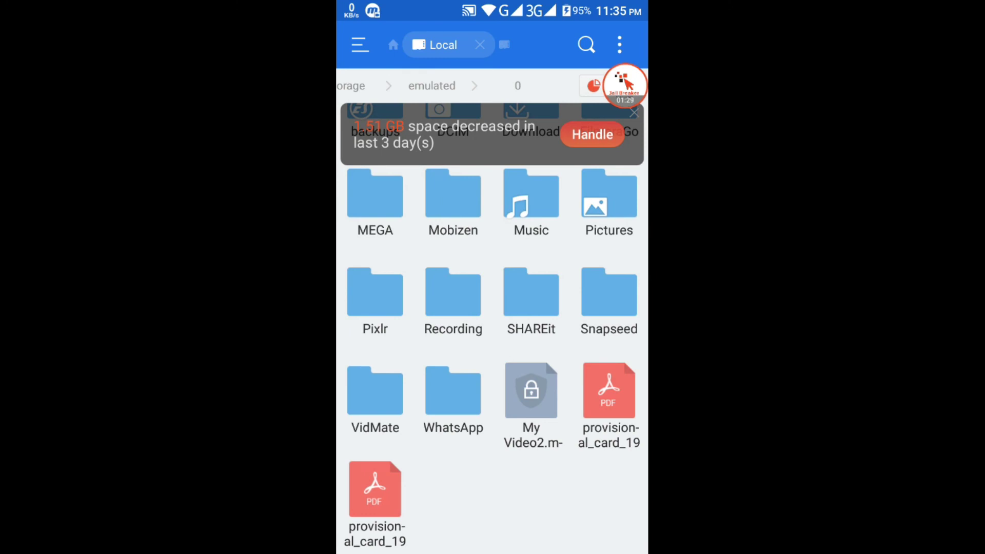
{"action": "left_click", "coordinate": [531, 393]}
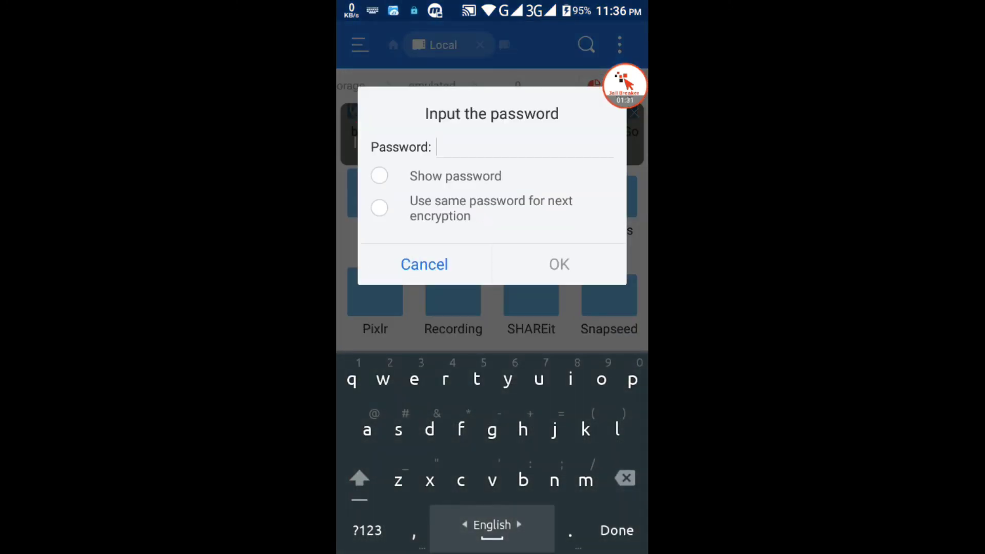
{"action": "left_click", "coordinate": [425, 264]}
{"action": "left_click", "coordinate": [530, 394]}
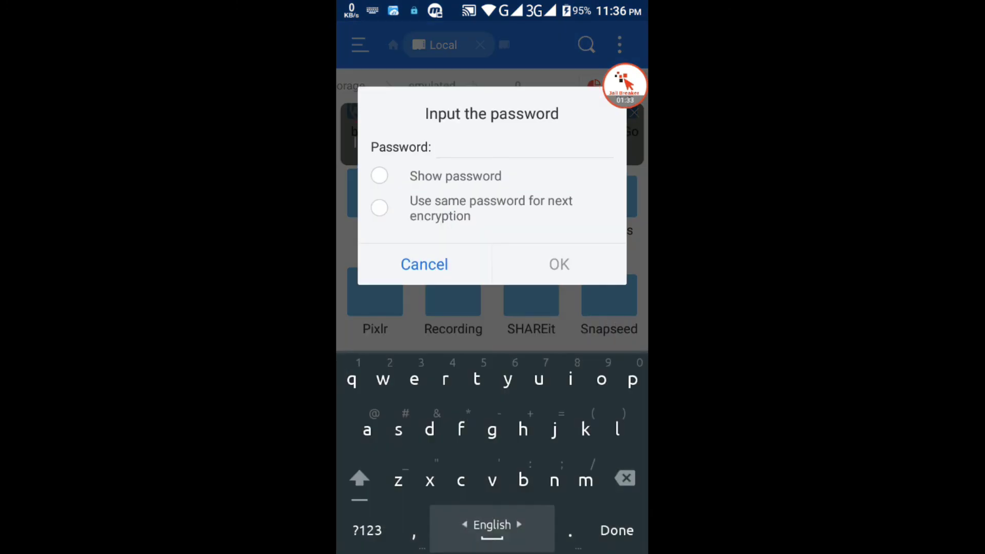
{"action": "left_click", "coordinate": [424, 263]}
{"action": "left_click", "coordinate": [453, 406]}
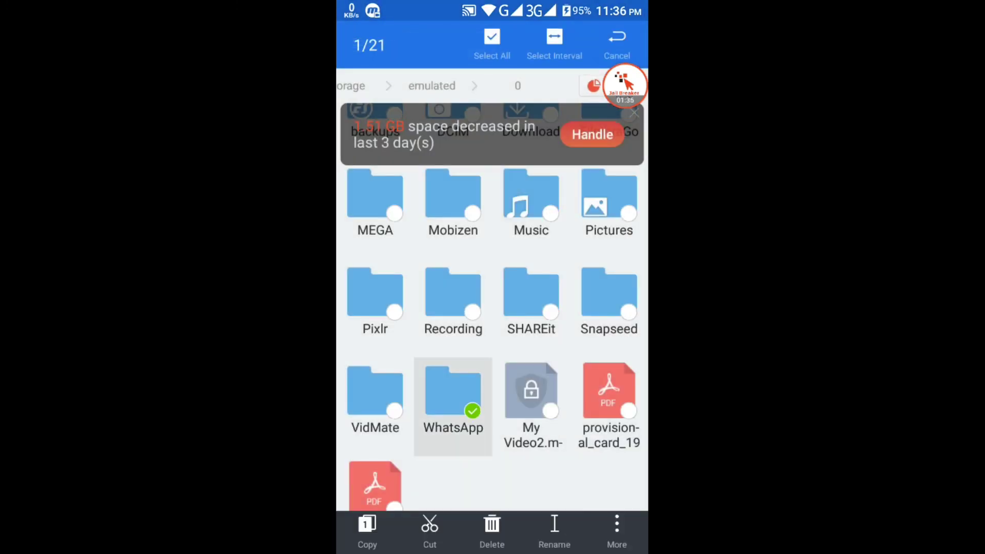
{"action": "left_click", "coordinate": [617, 531]}
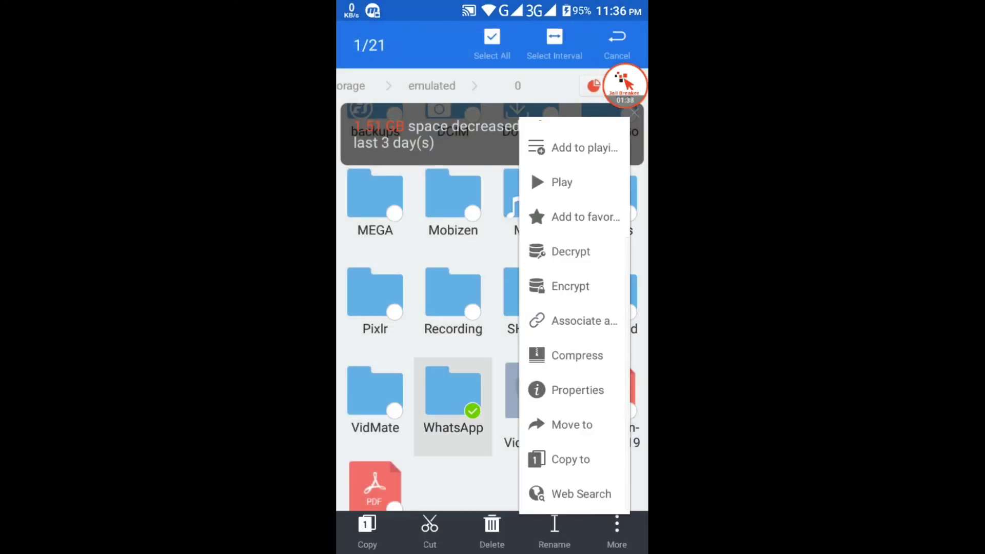